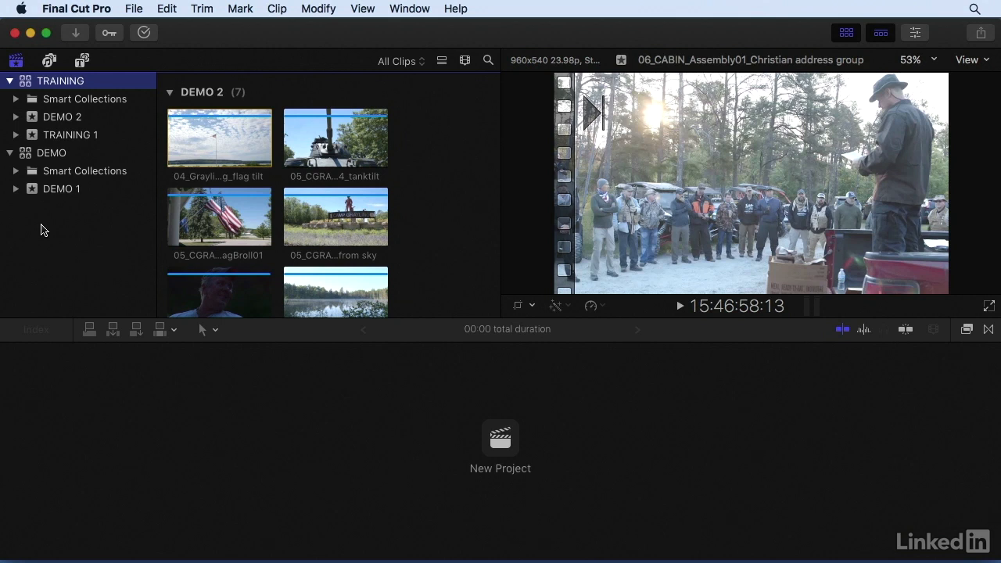
Step: Show the inspector details of the 04_Grayling_Flag_flag tilt clip and review its metadata, event, location and available media representations
click(227, 134)
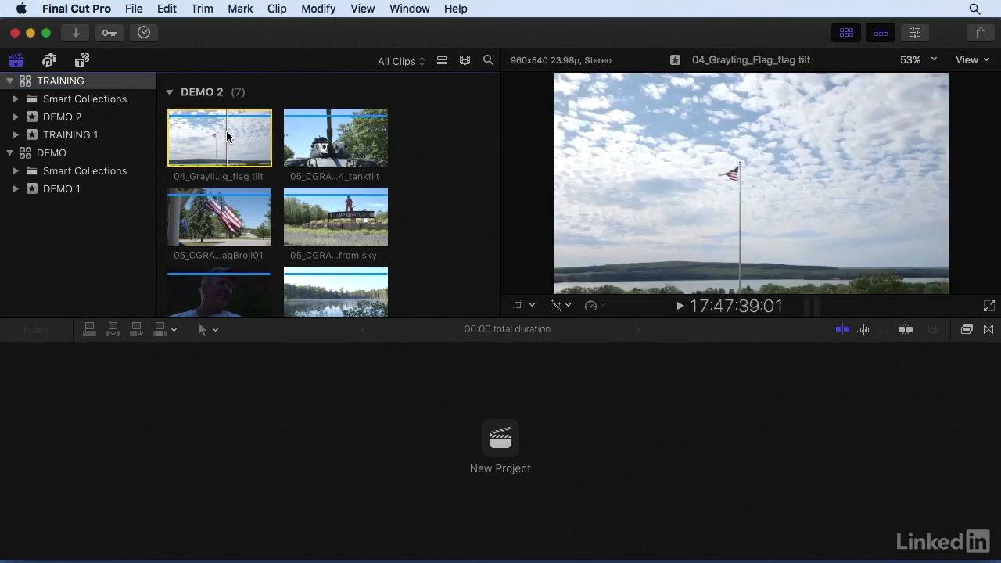
click(916, 33)
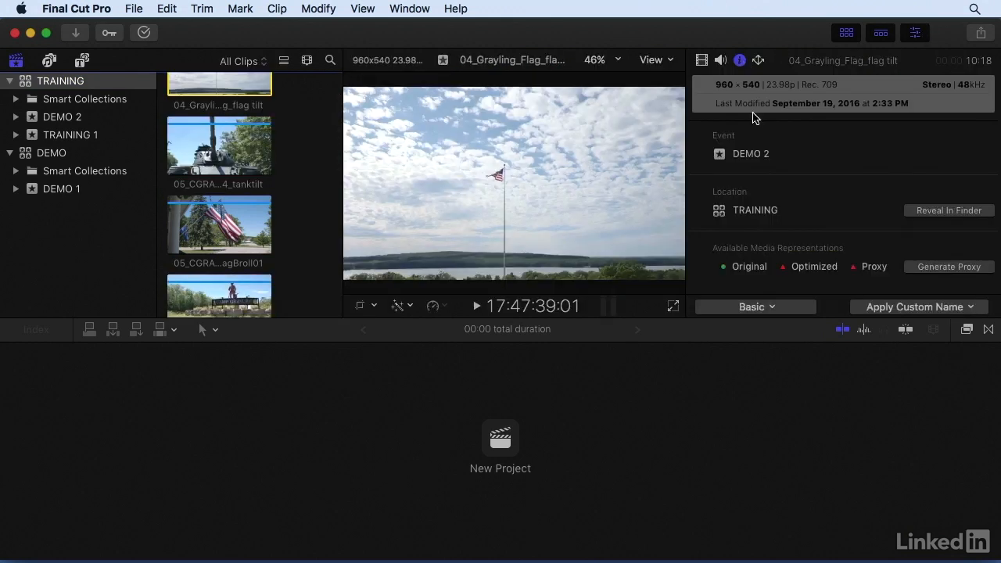
scroll(763, 165, up, 4)
scroll(763, 166, up, 3)
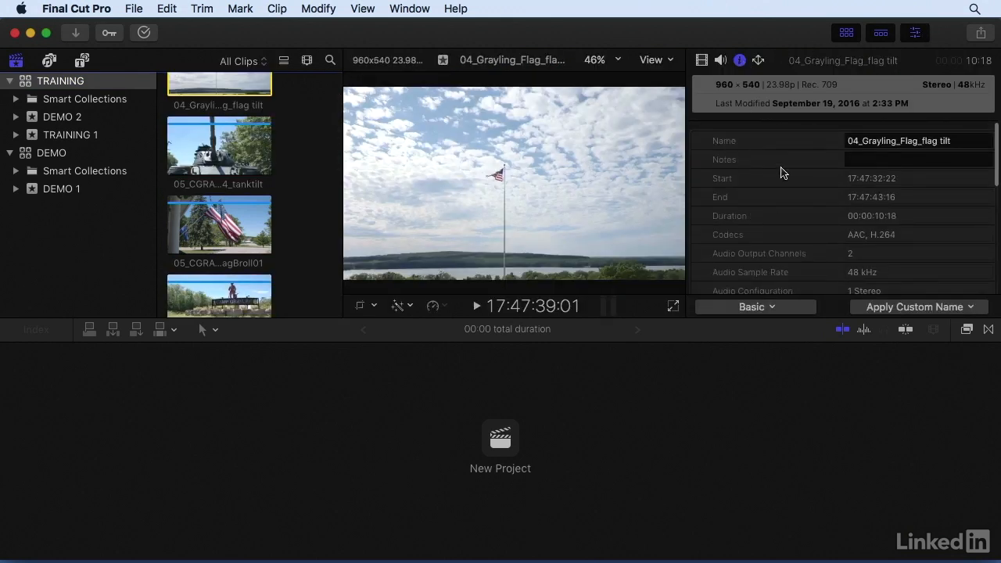
scroll(782, 172, down, 7)
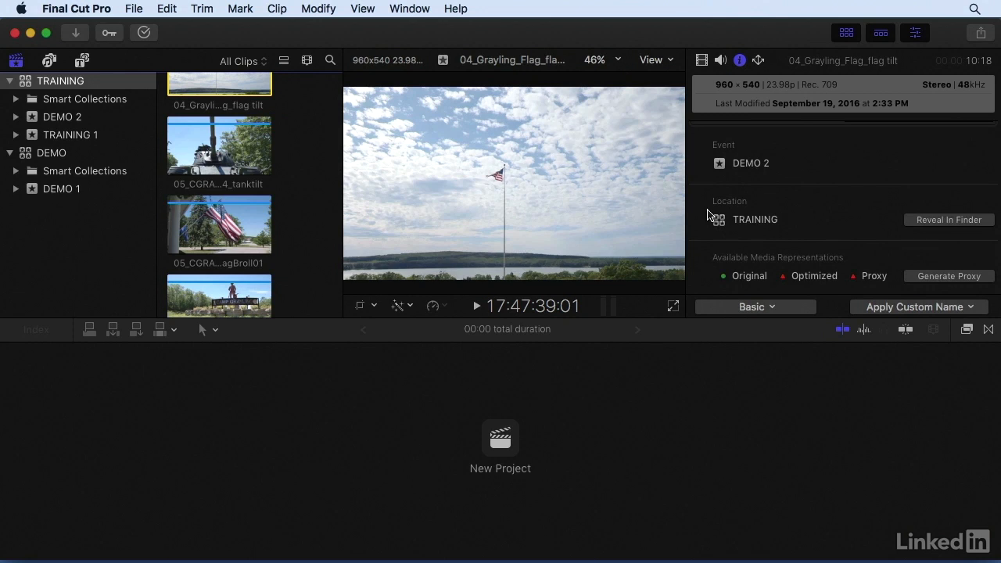
scroll(708, 216, down, 1)
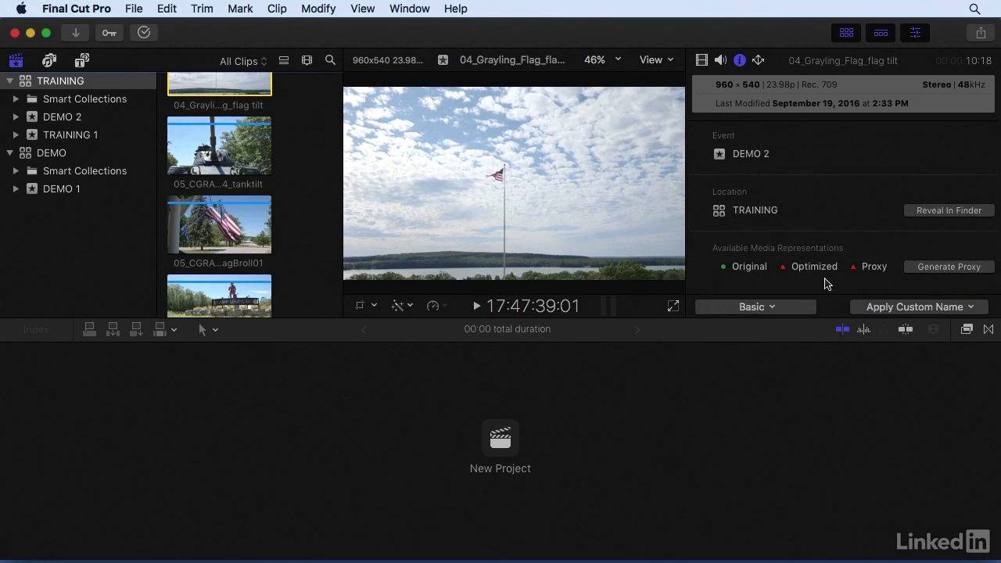
Step: Reveal the flag tilt clip's source file in Finder, examine its folder path within the TRAINING library, and close the window
click(944, 216)
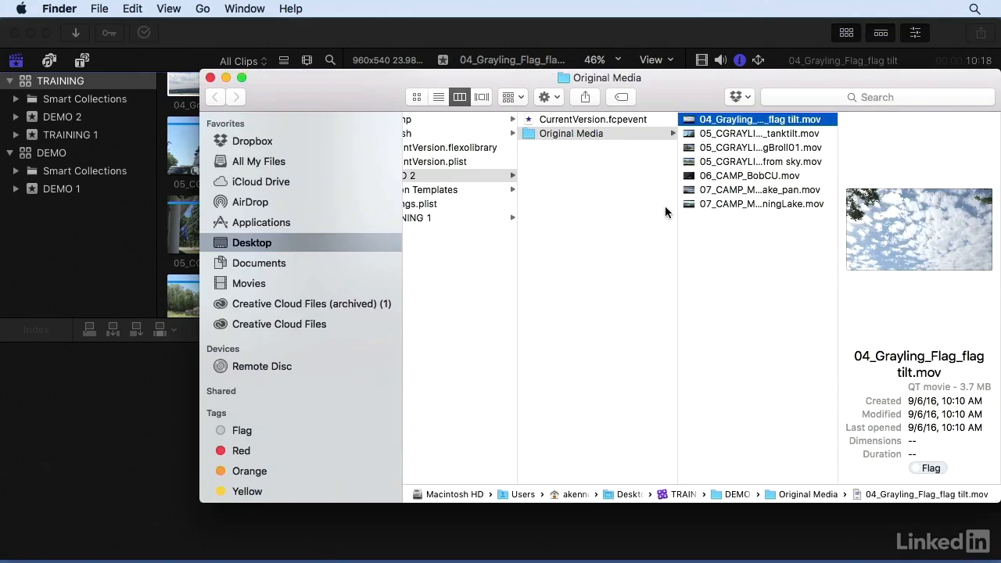
scroll(713, 195, left, 10)
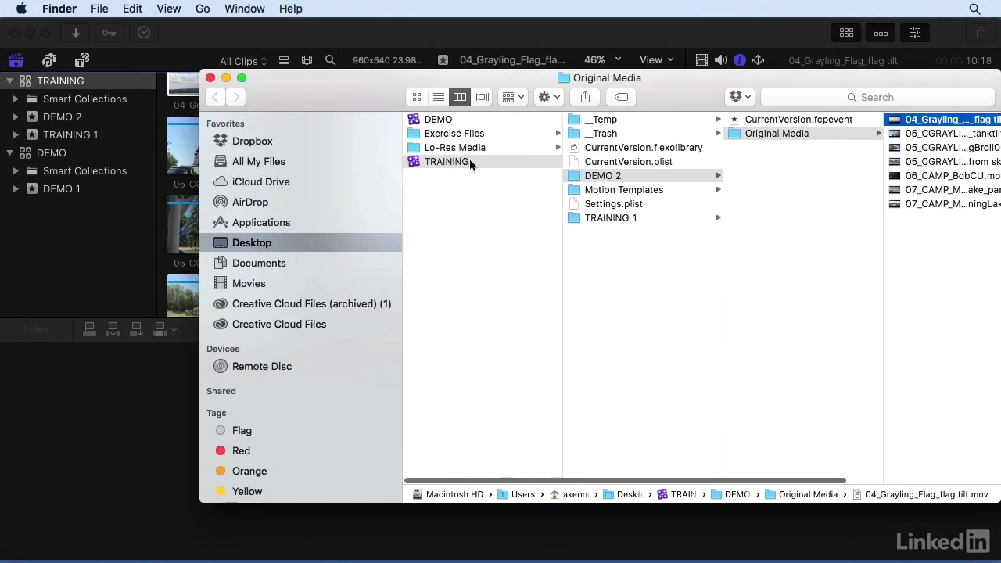
scroll(761, 134, right, 5)
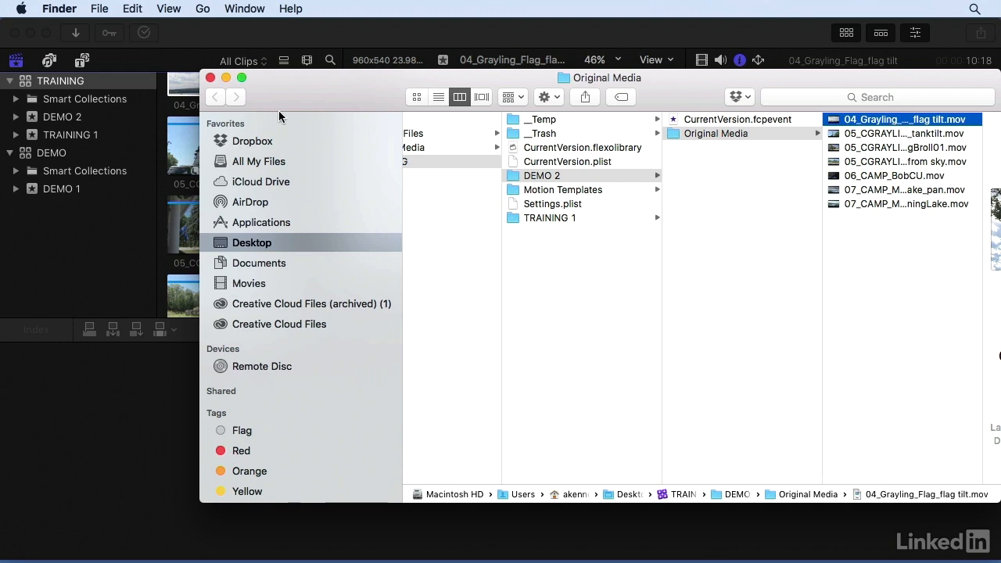
click(209, 78)
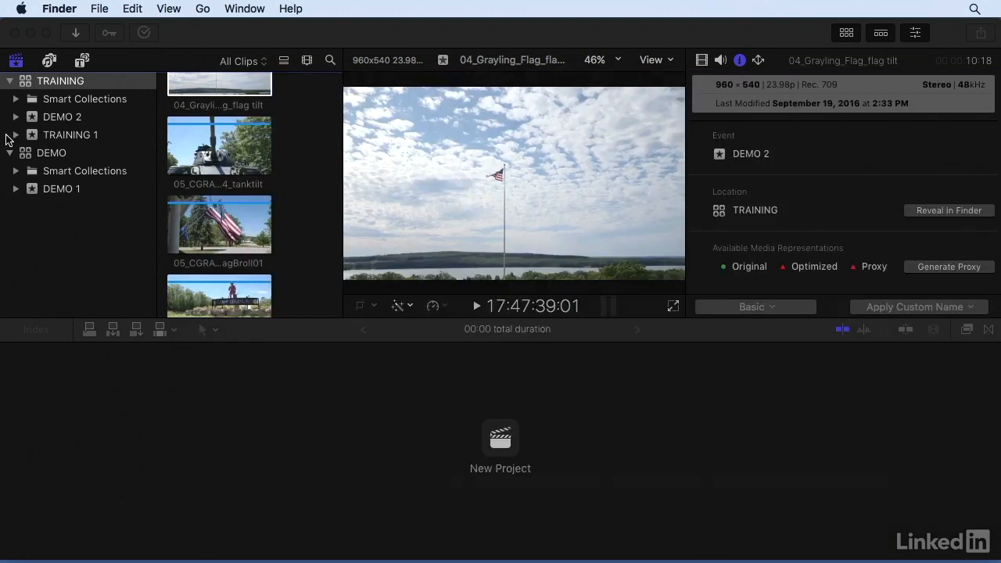
Step: Display the TRAINING library's properties and review its storage locations for media, Motion content, cache and backups
click(34, 122)
click(33, 122)
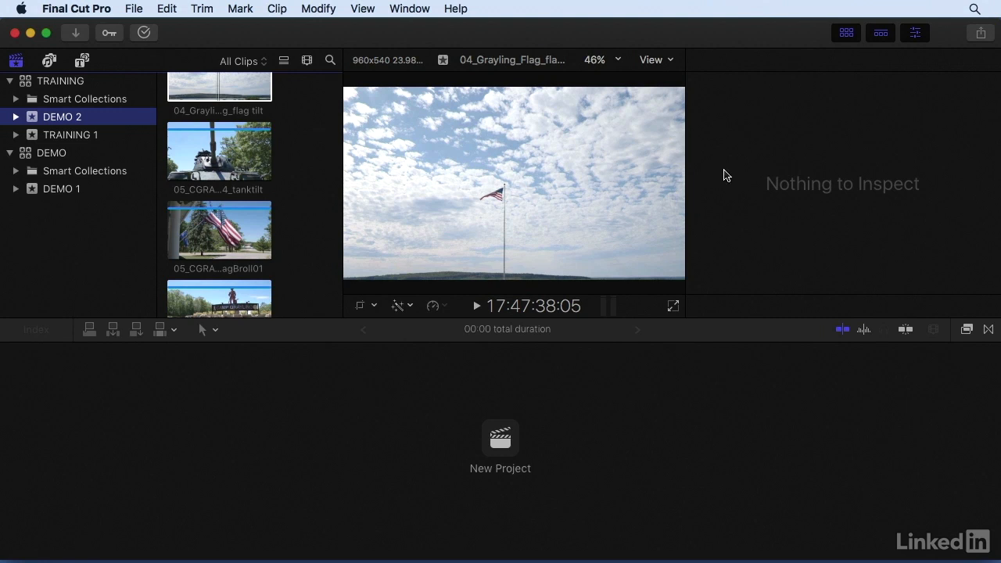
click(27, 83)
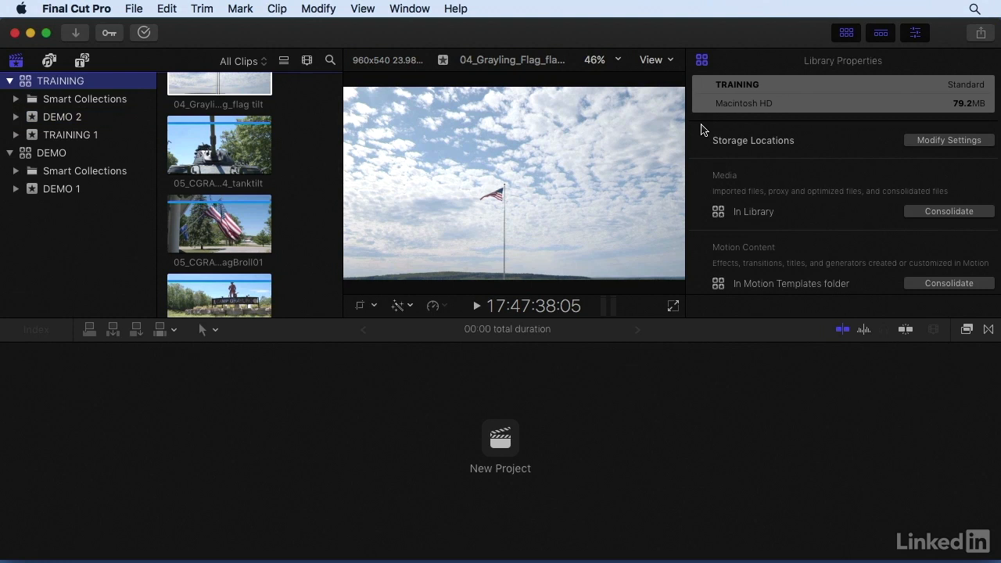
scroll(702, 207, down, 5)
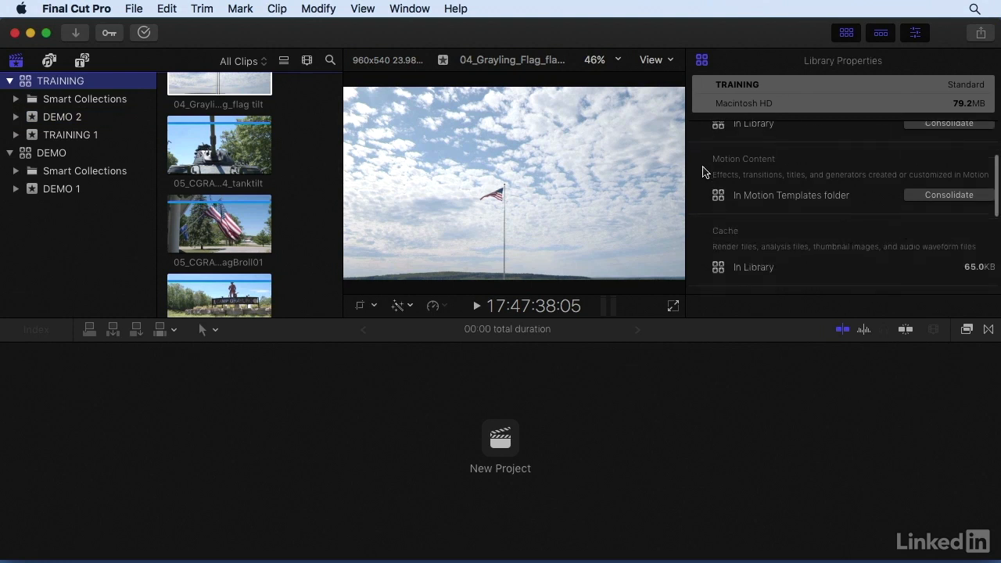
scroll(701, 182, down, 4)
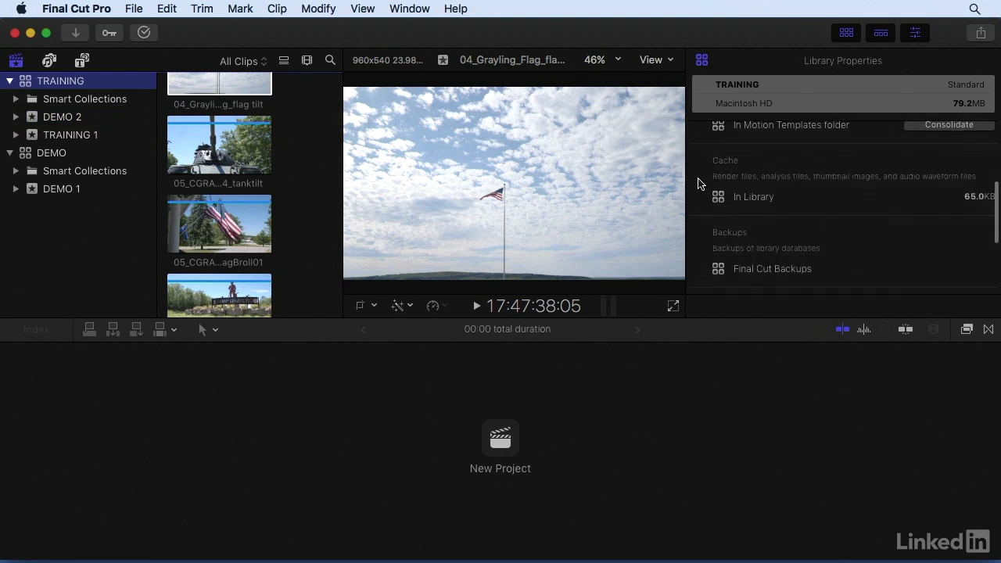
scroll(699, 192, down, 3)
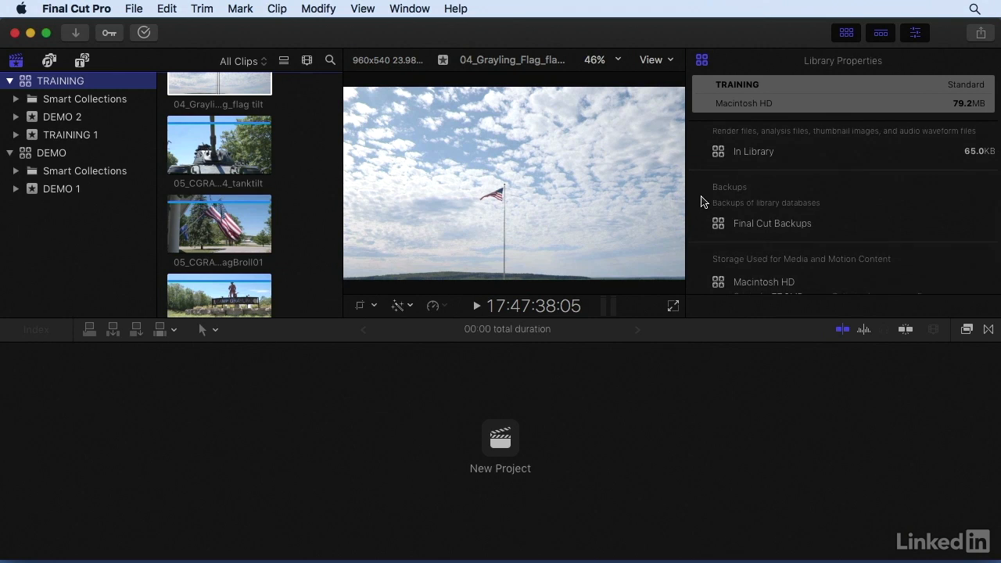
scroll(702, 202, up, 10)
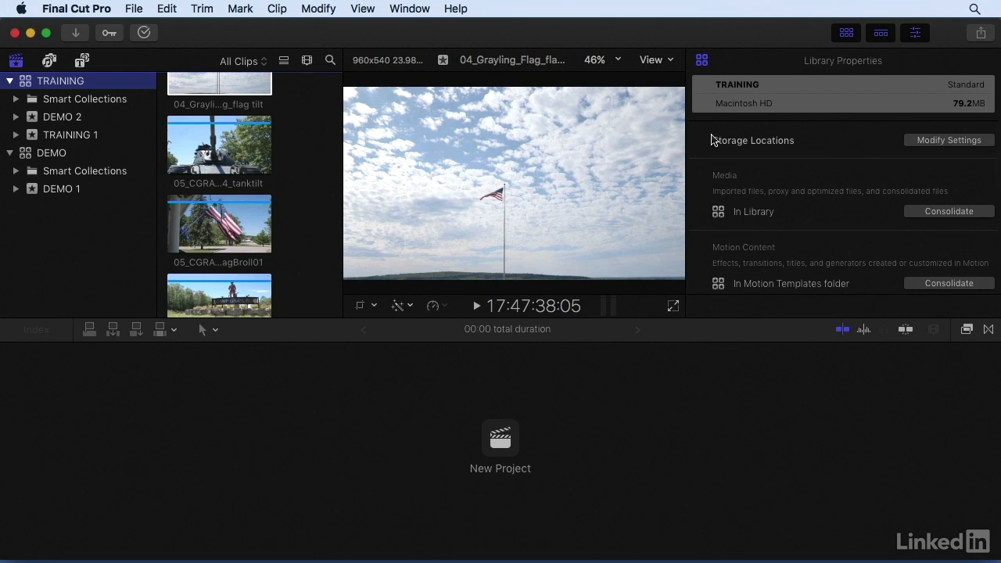
Step: Open the TRAINING library's storage location settings, examine the Media, Motion Content and Backups options, and cancel without changes
click(944, 143)
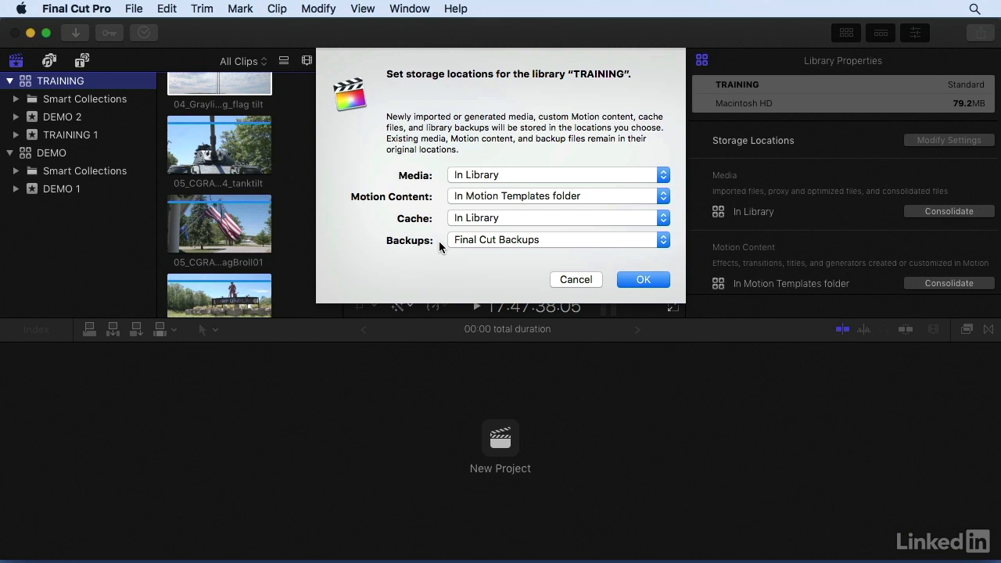
click(526, 174)
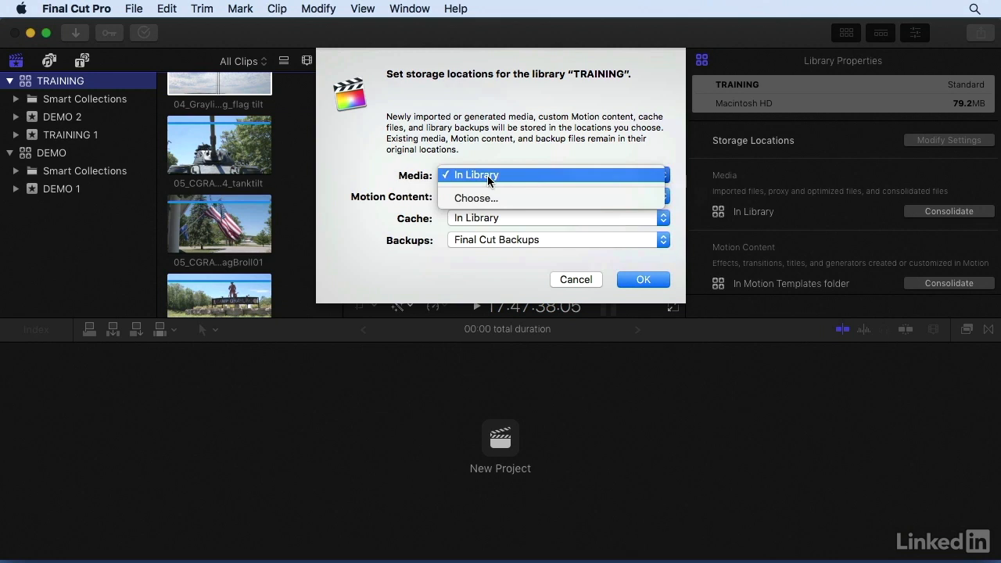
click(484, 162)
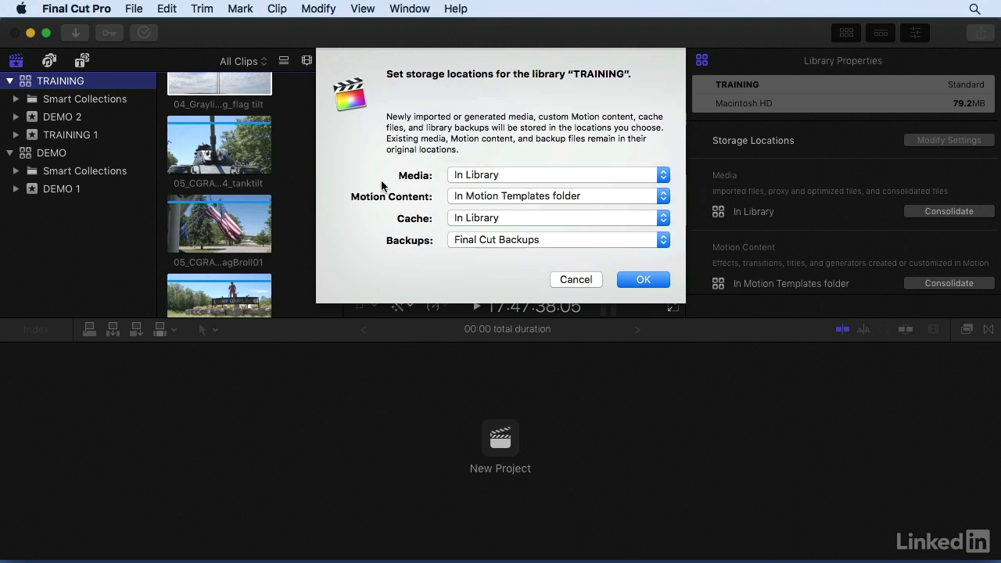
click(600, 195)
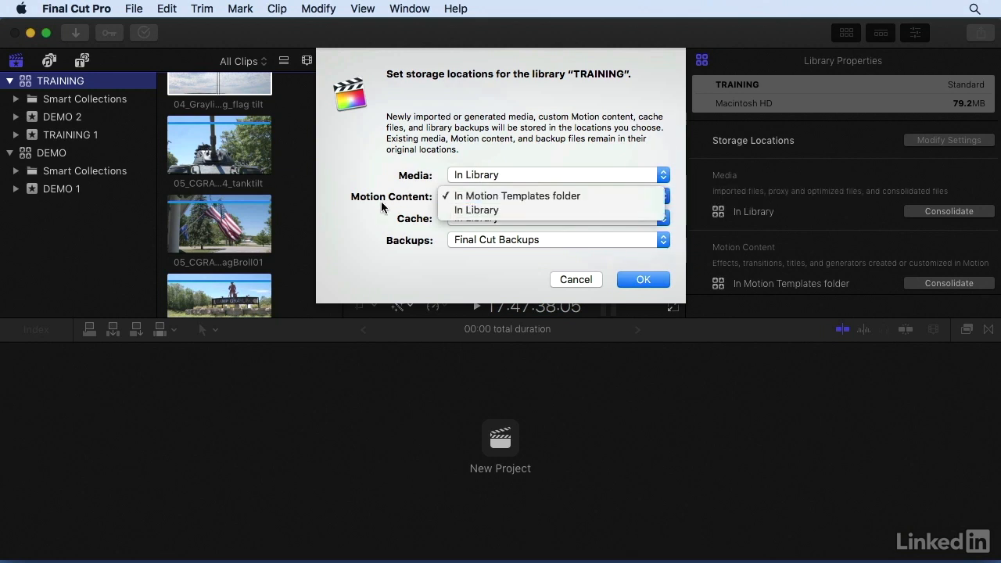
click(559, 230)
click(568, 237)
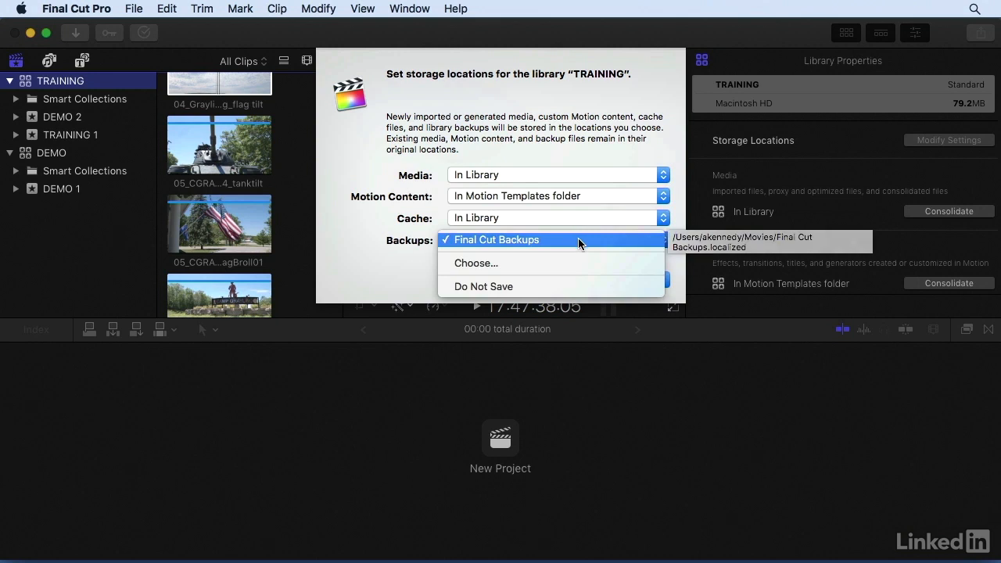
click(402, 244)
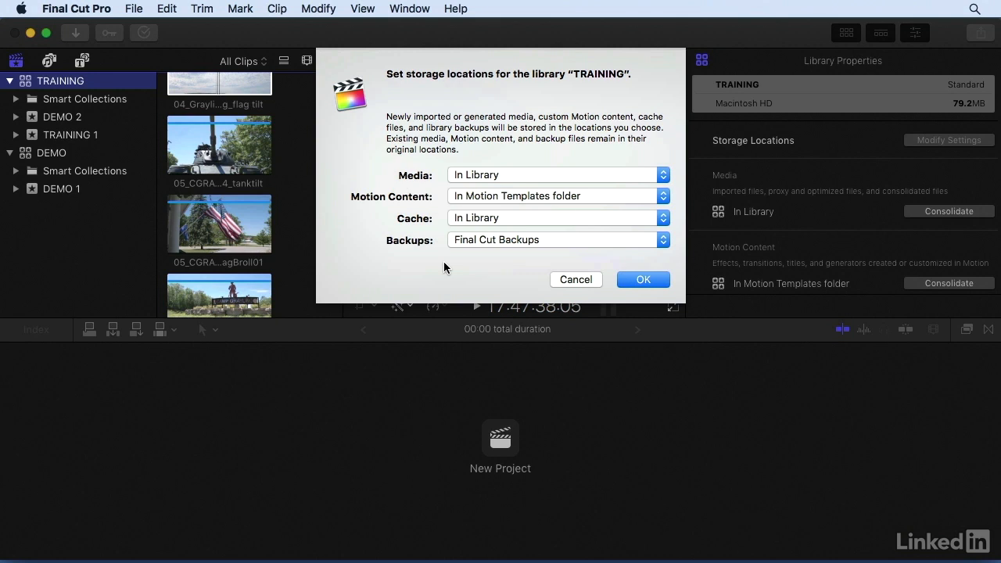
click(569, 281)
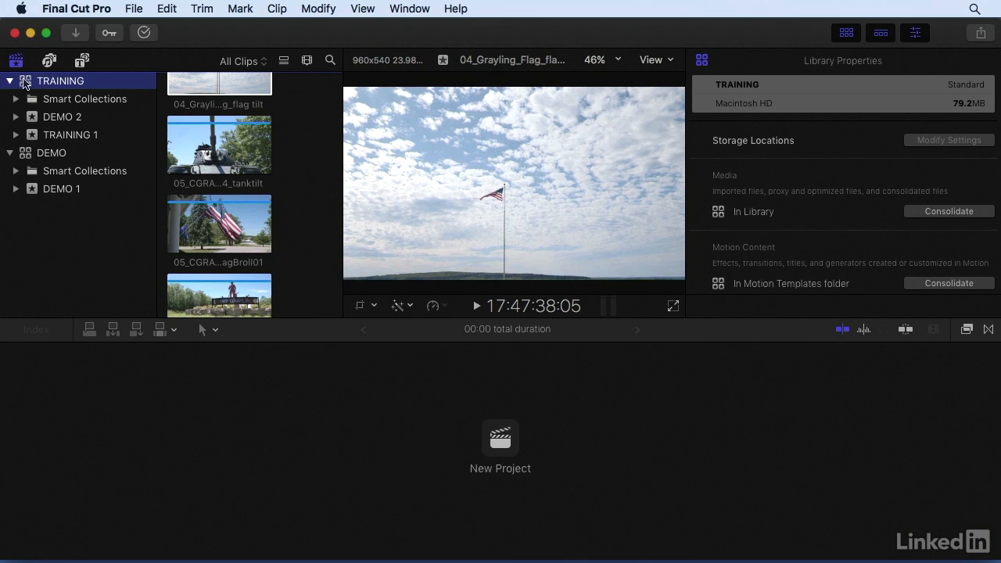
Step: Reveal the TRAINING library in Finder, examine the TRAINING 1 and DEMO 2 folders in its package contents, and close the window
mouse_move(24, 84)
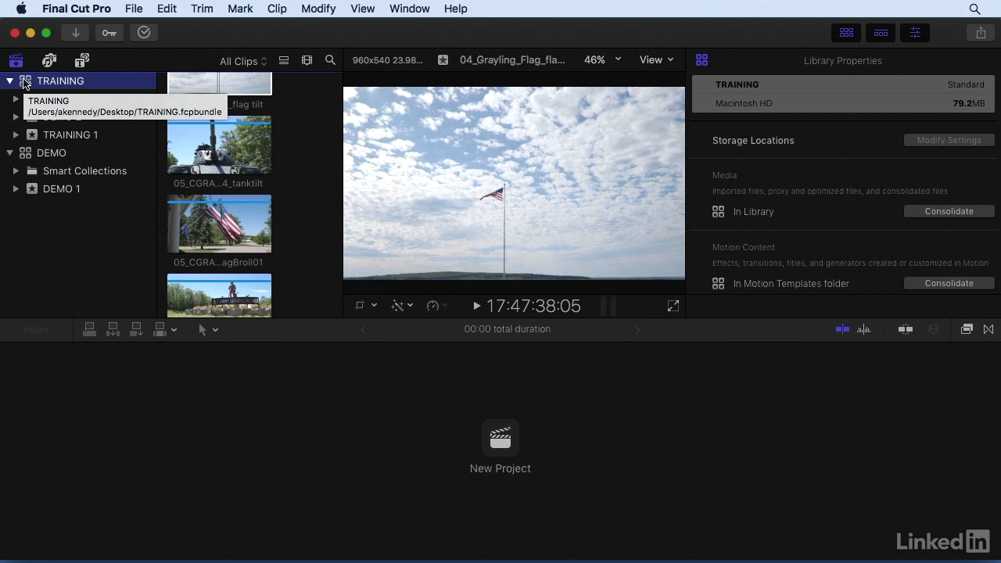
right_click(24, 84)
click(54, 279)
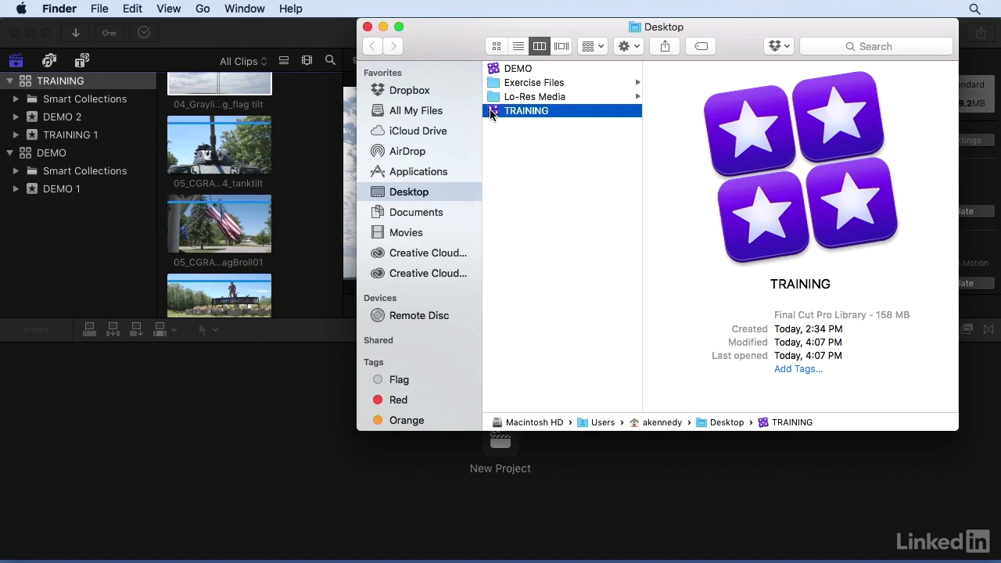
right_click(492, 114)
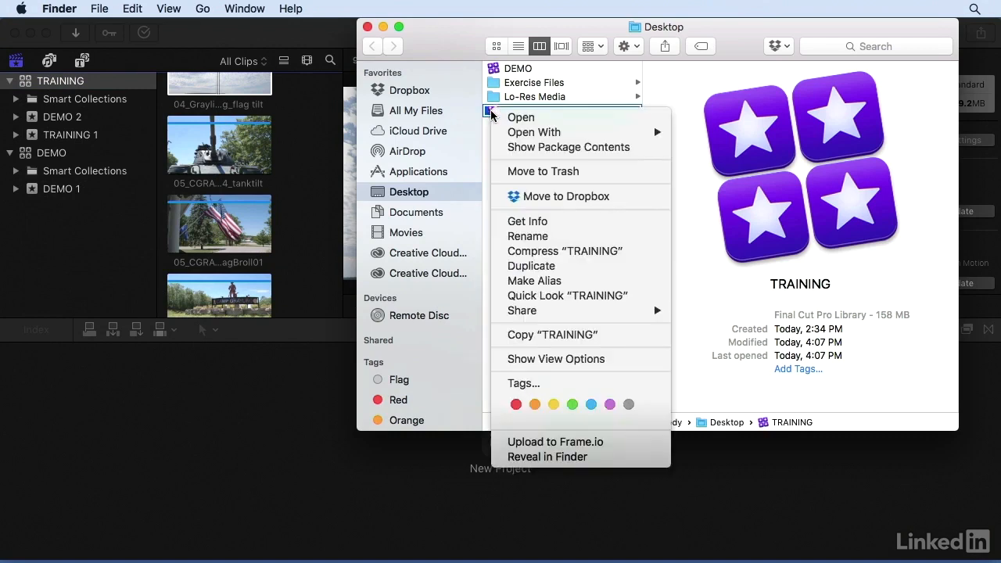
click(526, 144)
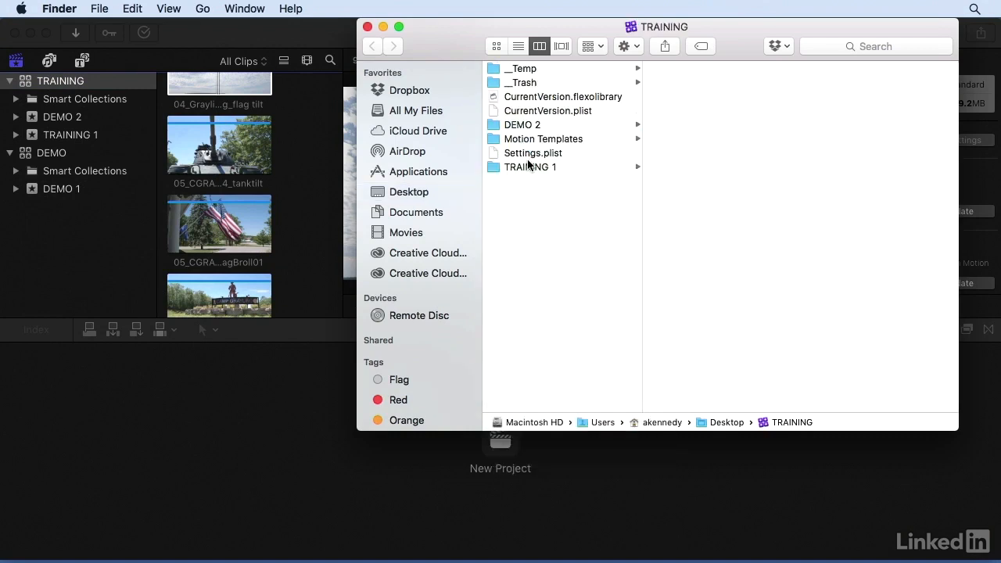
click(529, 167)
click(525, 127)
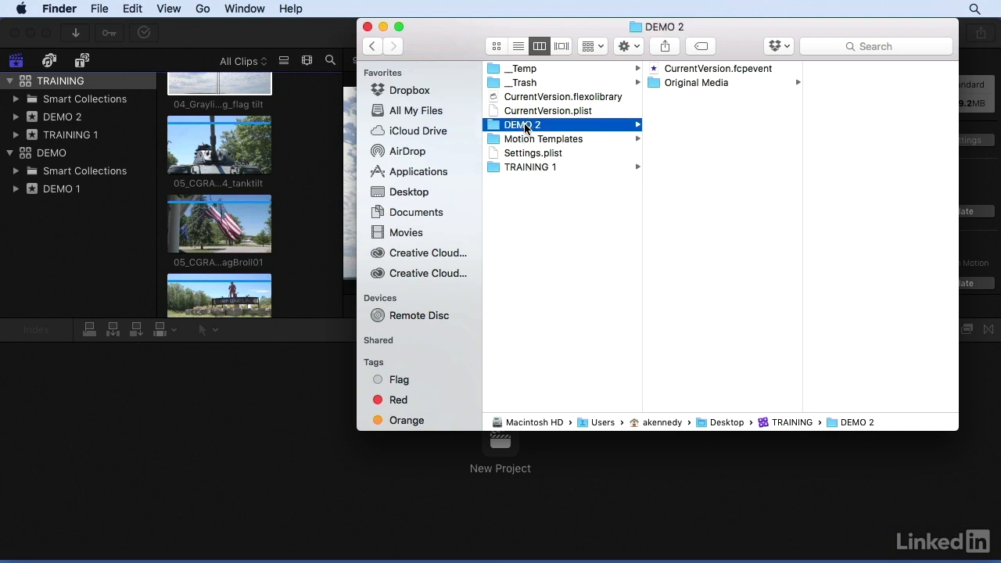
click(367, 27)
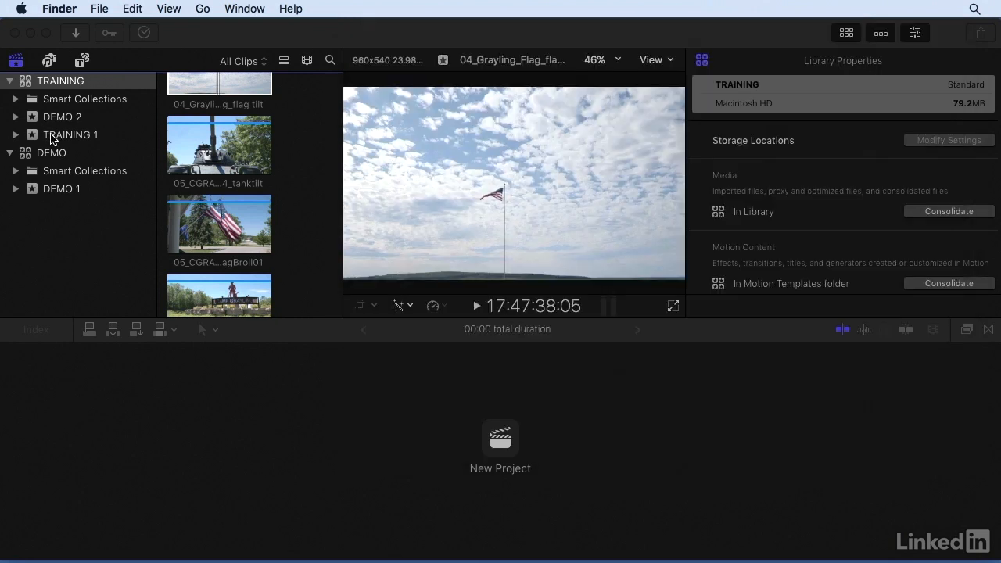
Step: Merge the TRAINING 1 and DEMO 2 events of the TRAINING library into one event
click(44, 137)
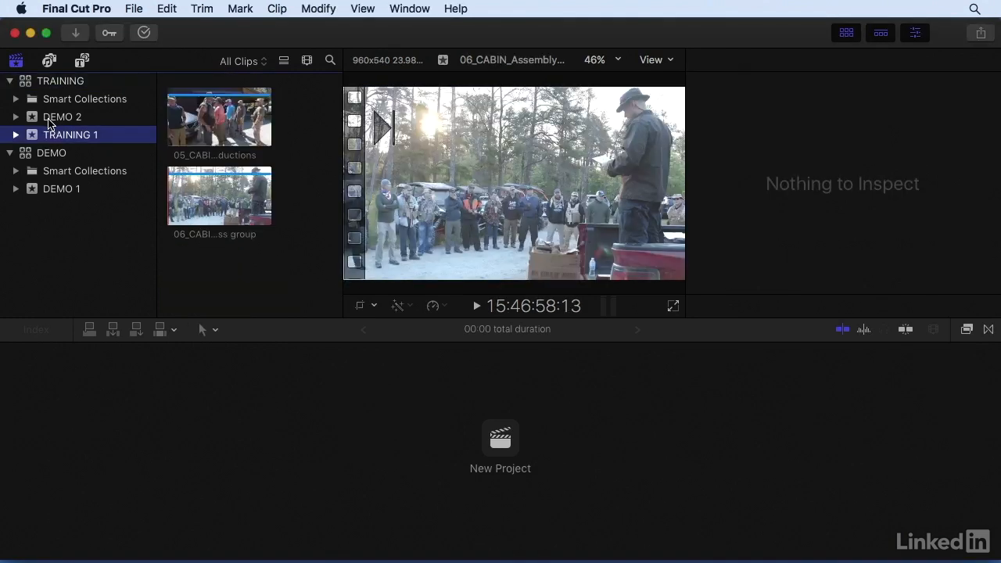
super+click(49, 119)
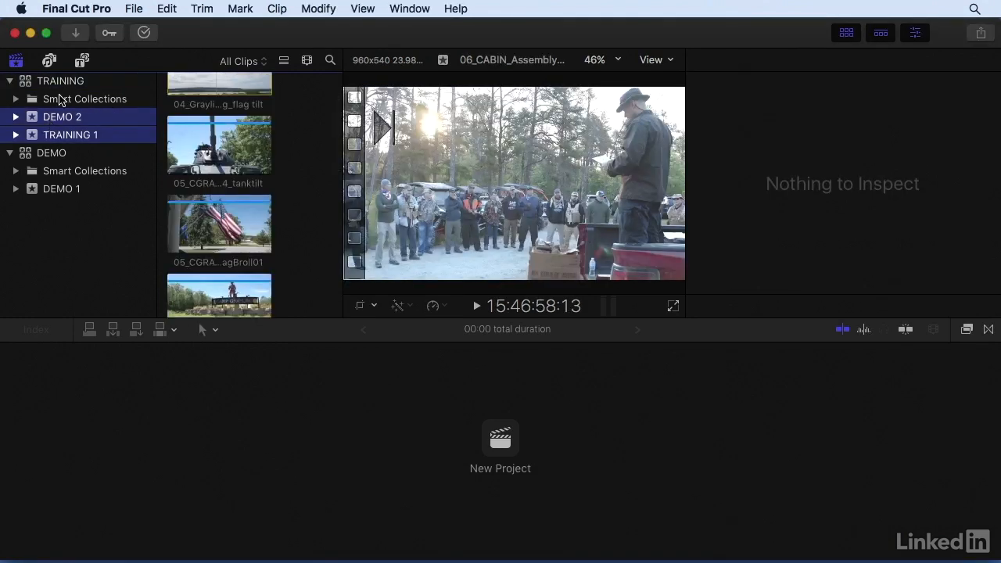
click(134, 9)
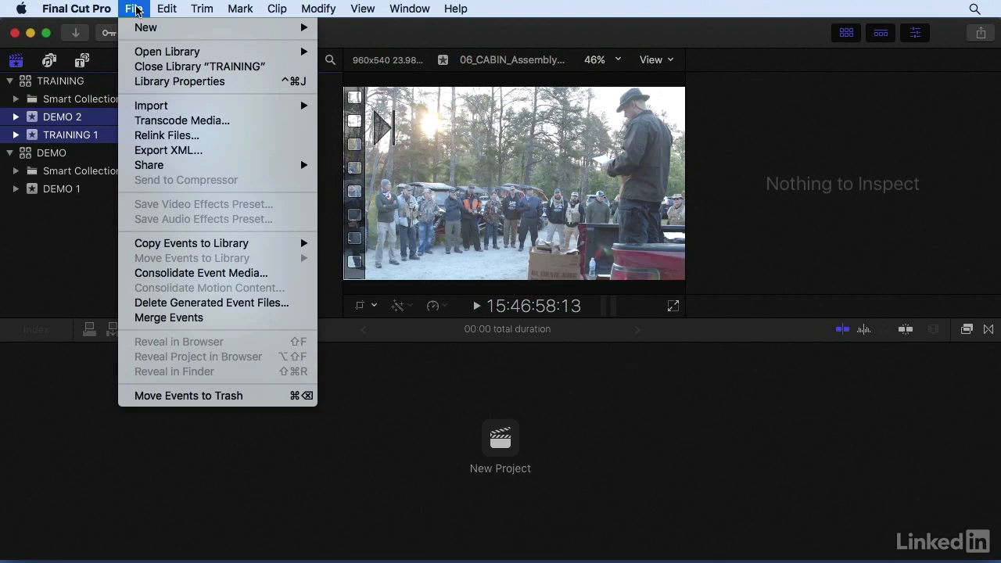
click(194, 319)
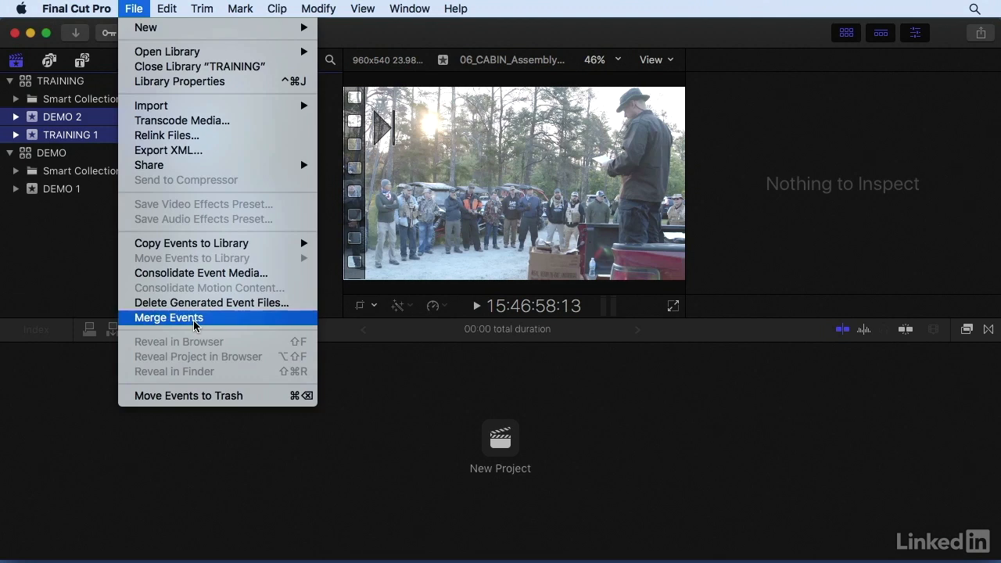
click(63, 119)
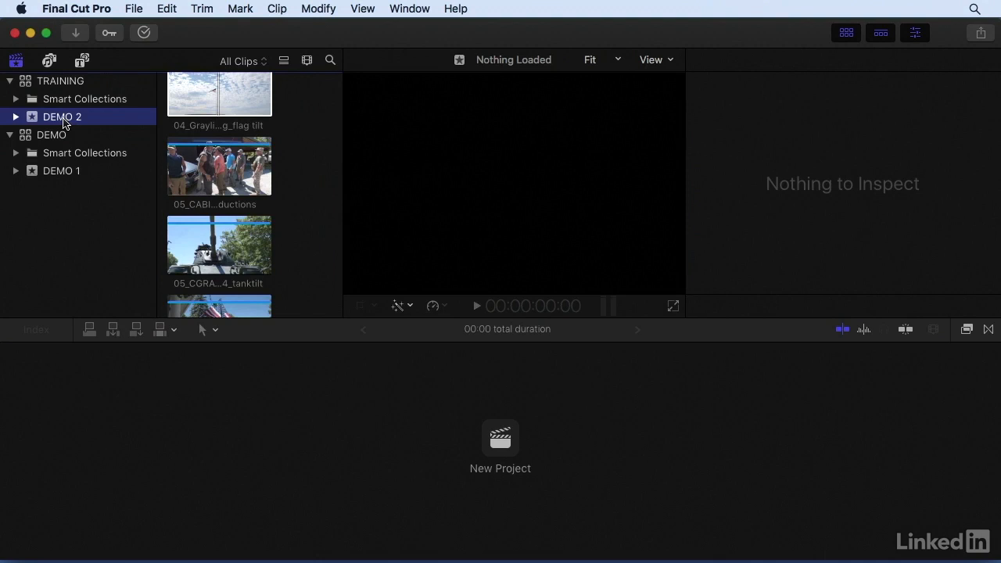
Step: Reveal the TRAINING library in Finder again, examine the DEMO 2 event's Original Media folder in its package contents, and close the window
click(23, 82)
right_click(22, 82)
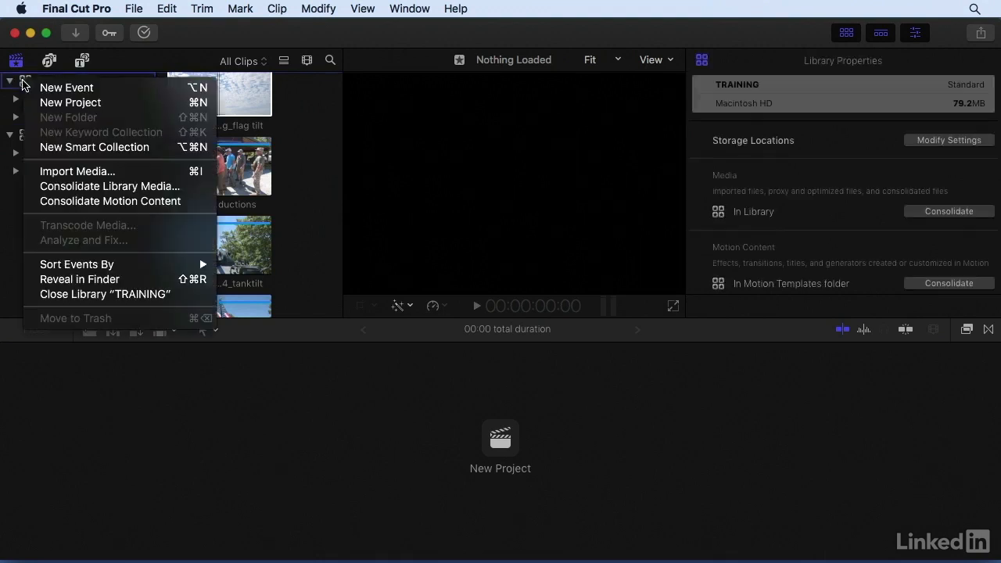
click(77, 276)
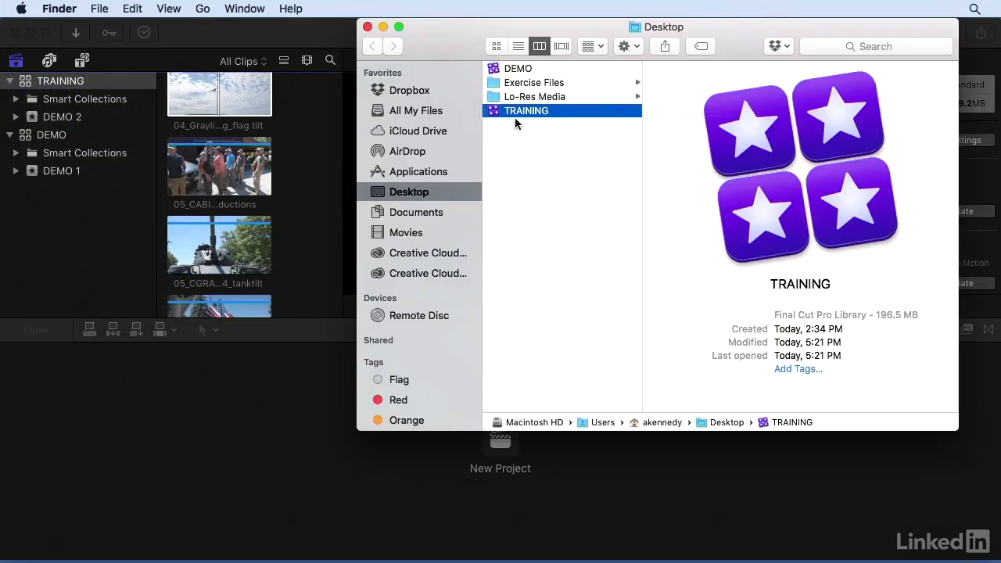
right_click(515, 111)
click(536, 147)
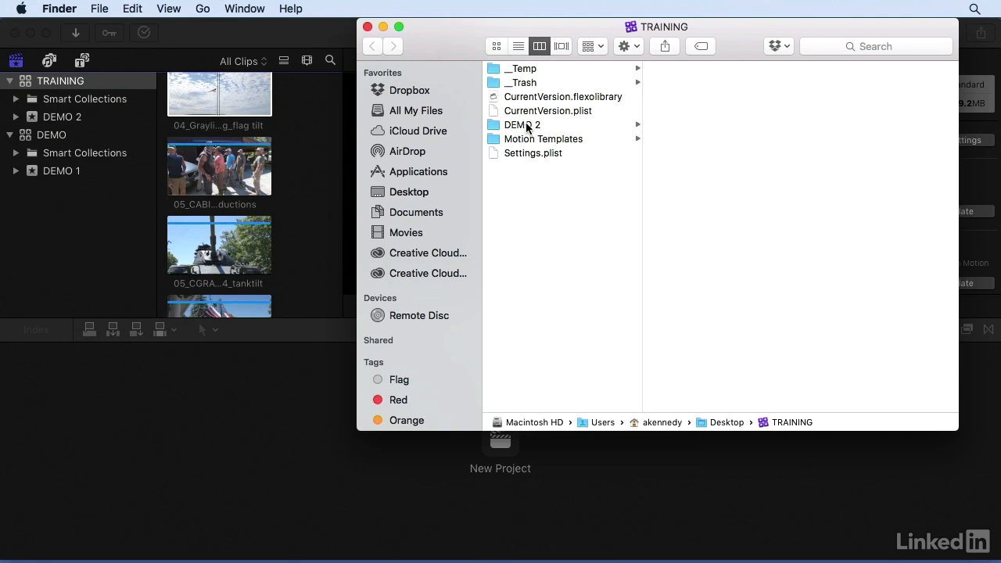
click(527, 125)
click(710, 82)
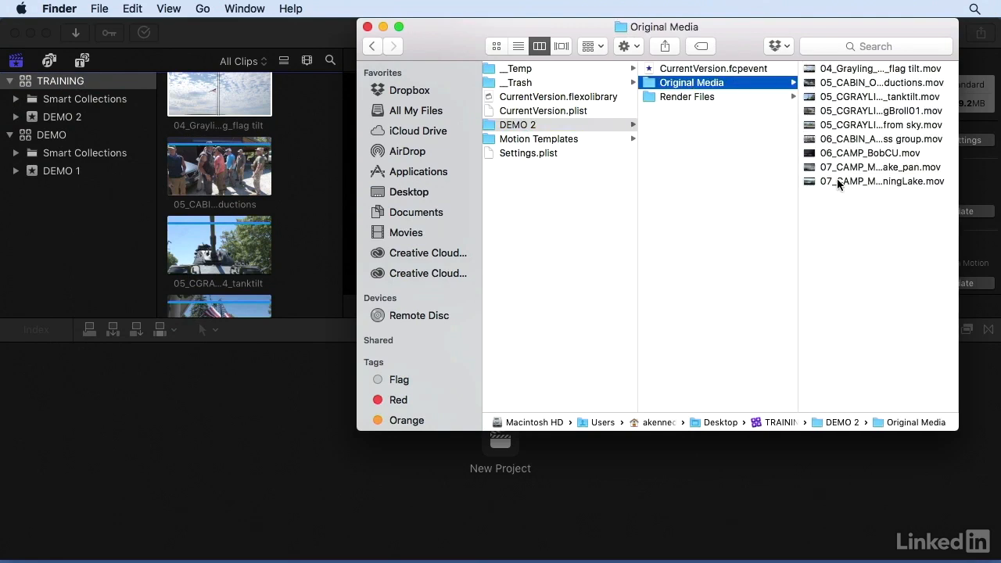
click(367, 27)
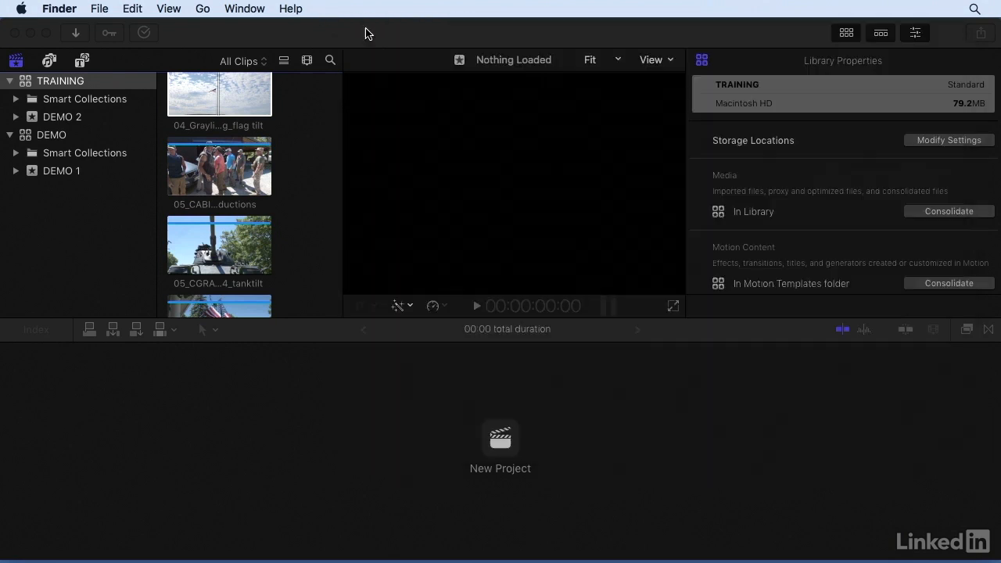
Step: Expand the DEMO 2 event's keyword collections and compare the file management commands available for the event and for the TRAINING library
click(15, 118)
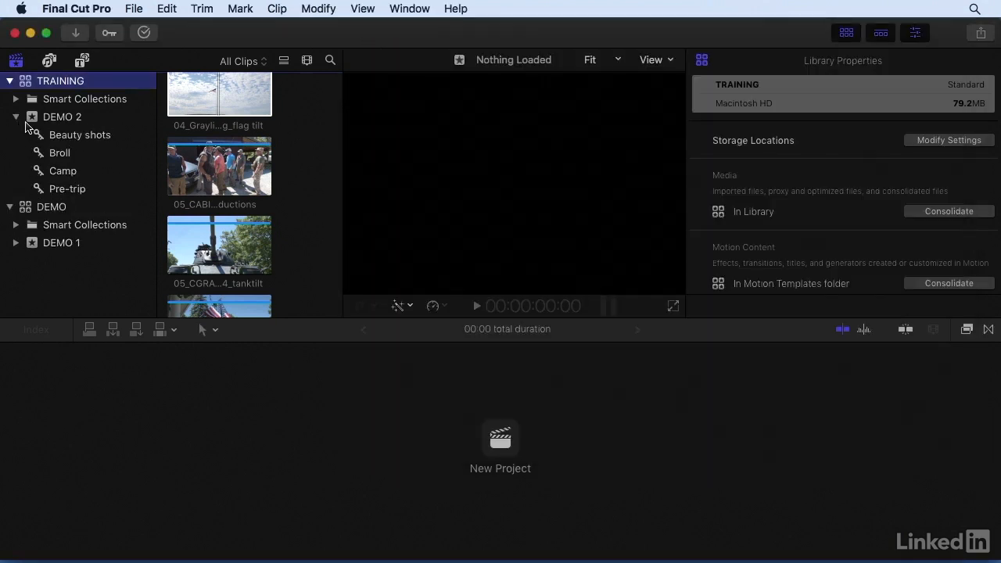
click(33, 117)
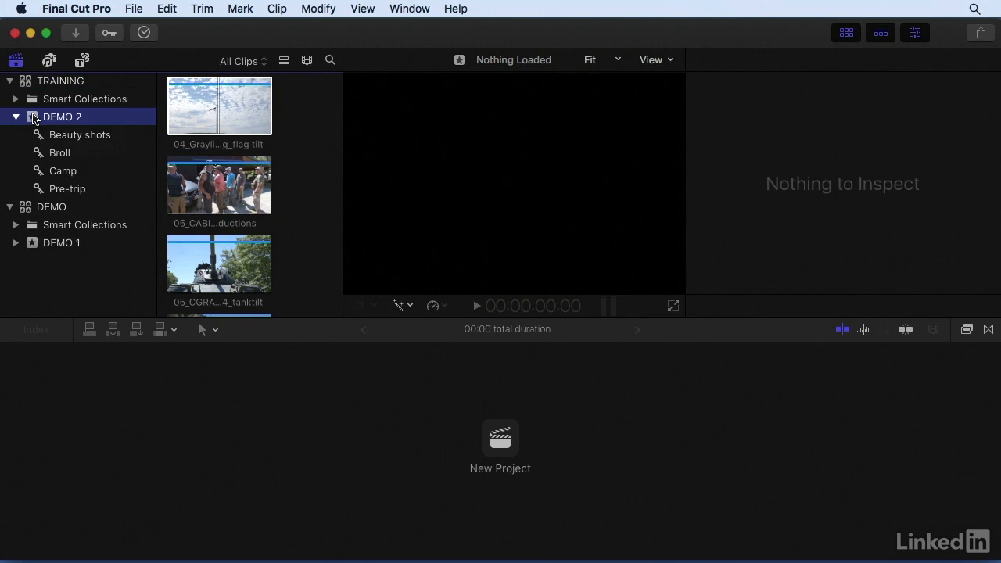
click(130, 10)
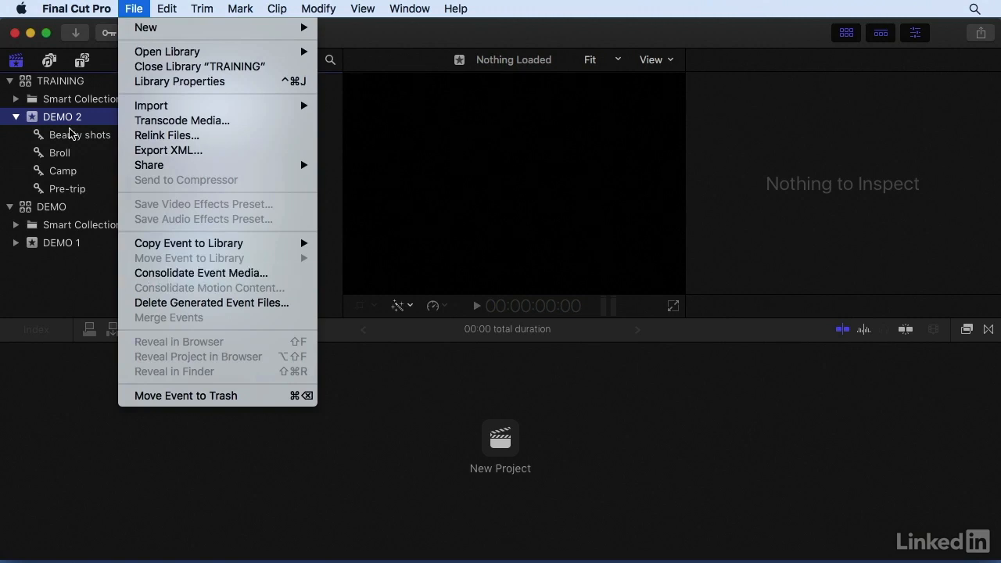
click(26, 87)
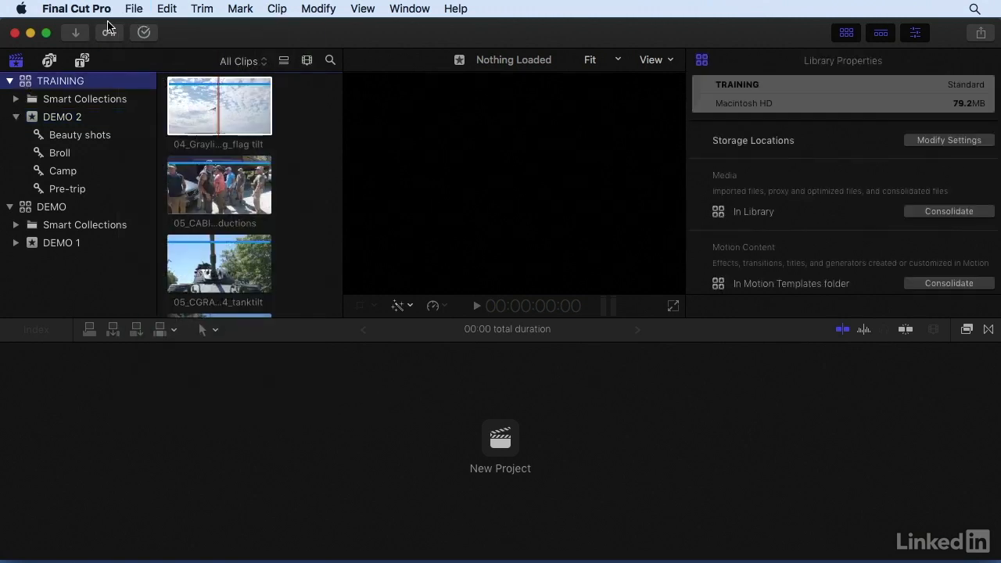
click(133, 8)
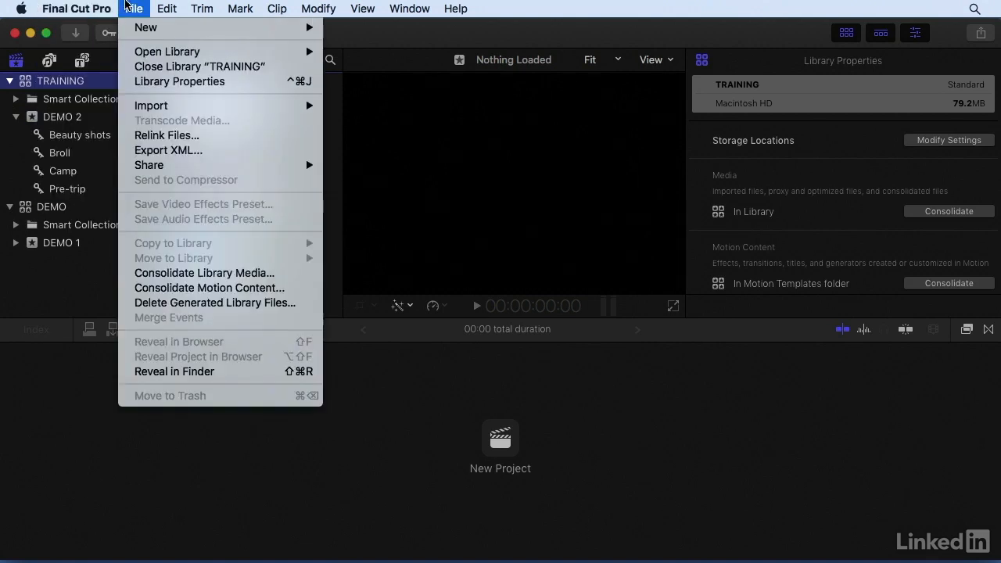
click(125, 11)
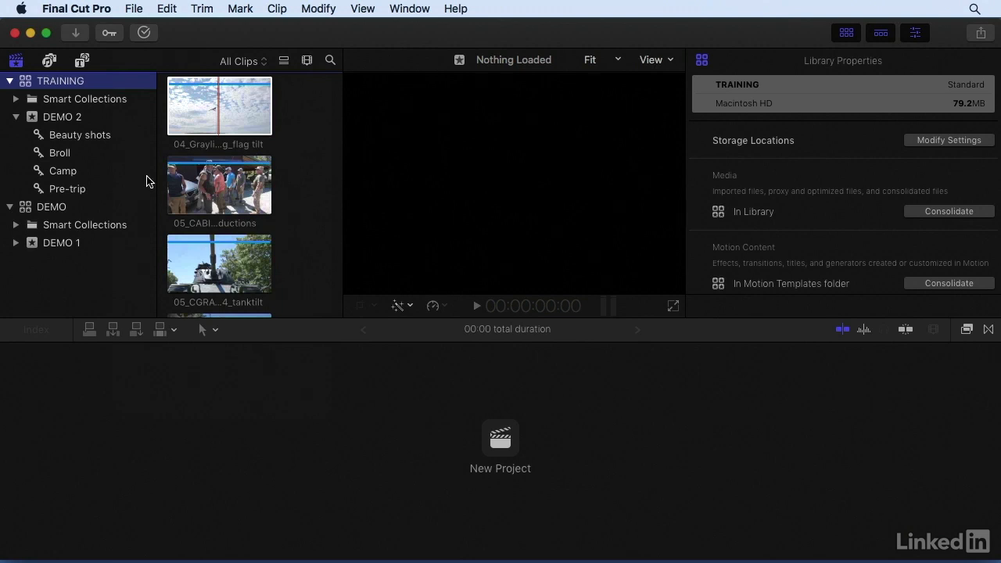
Step: Open the Consolidate Library Media options for the TRAINING library, review the optimized and proxy media choices, and cancel
click(132, 8)
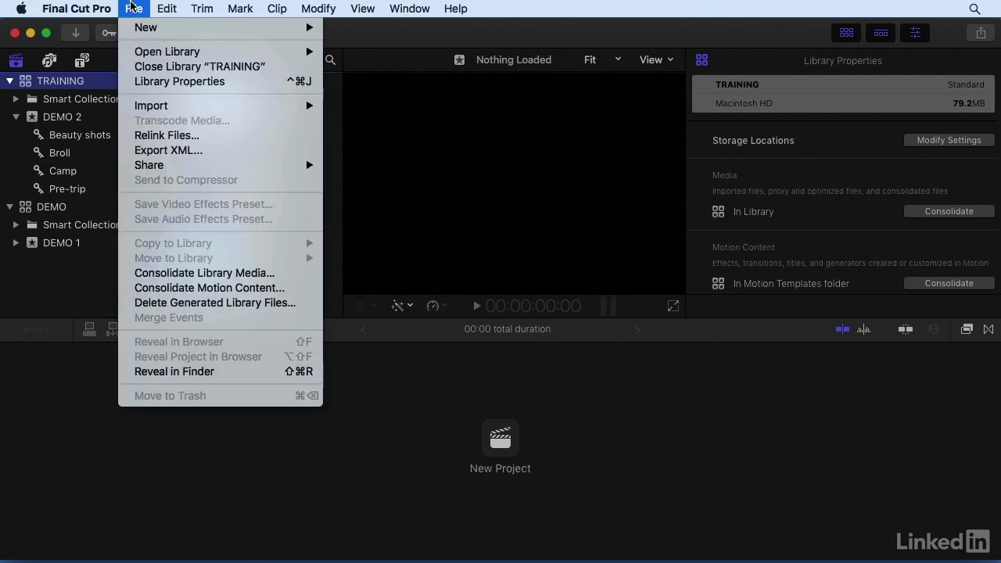
click(168, 273)
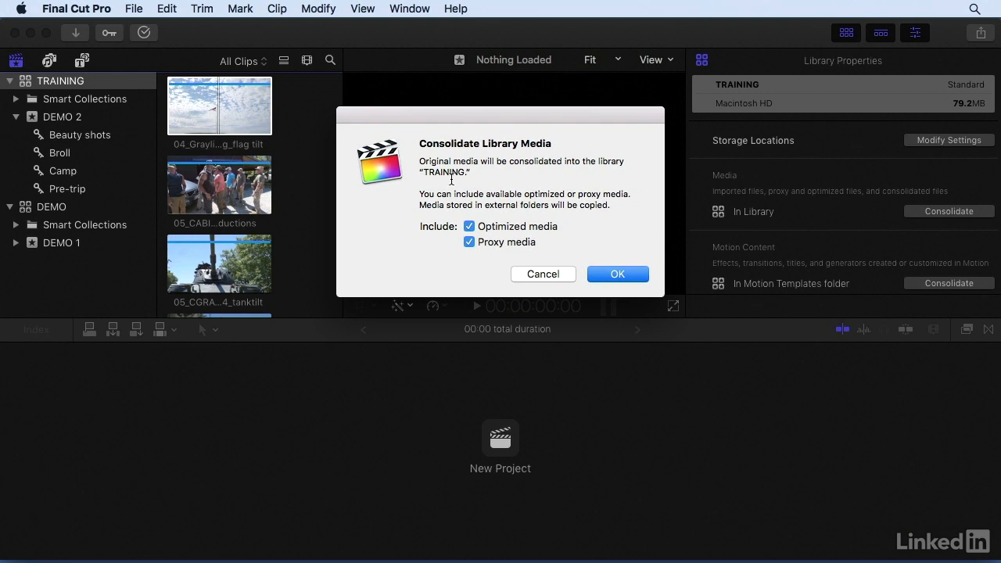
drag(471, 172, 416, 173)
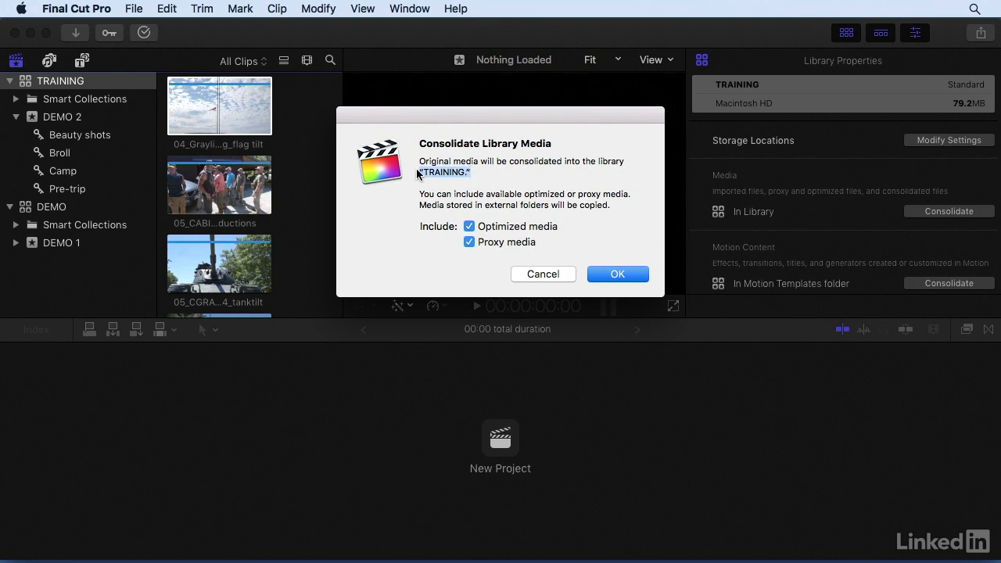
click(554, 274)
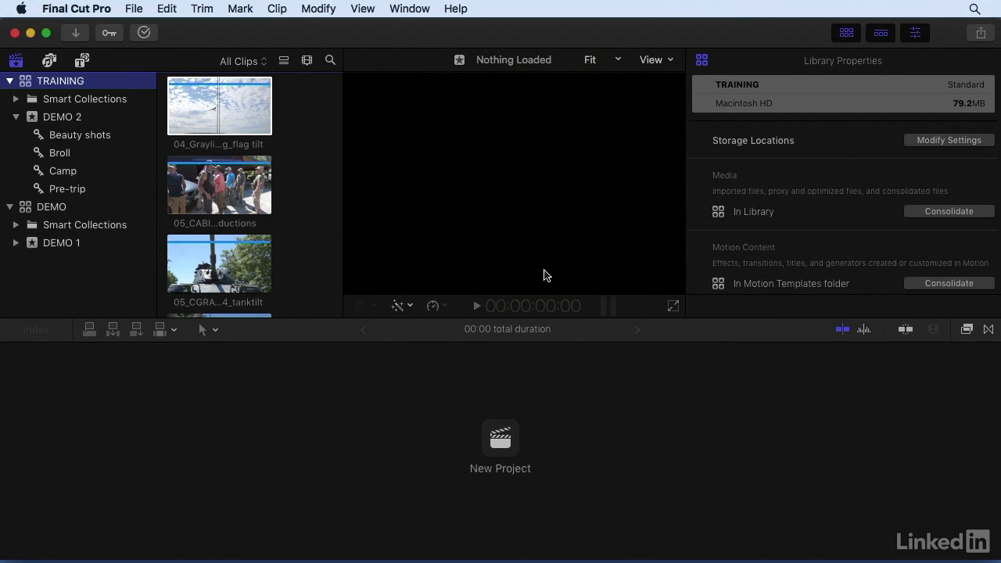
Step: Review the TRAINING library's backup location, start opening a library from backup, and check the available restore times
scroll(692, 190, down, 5)
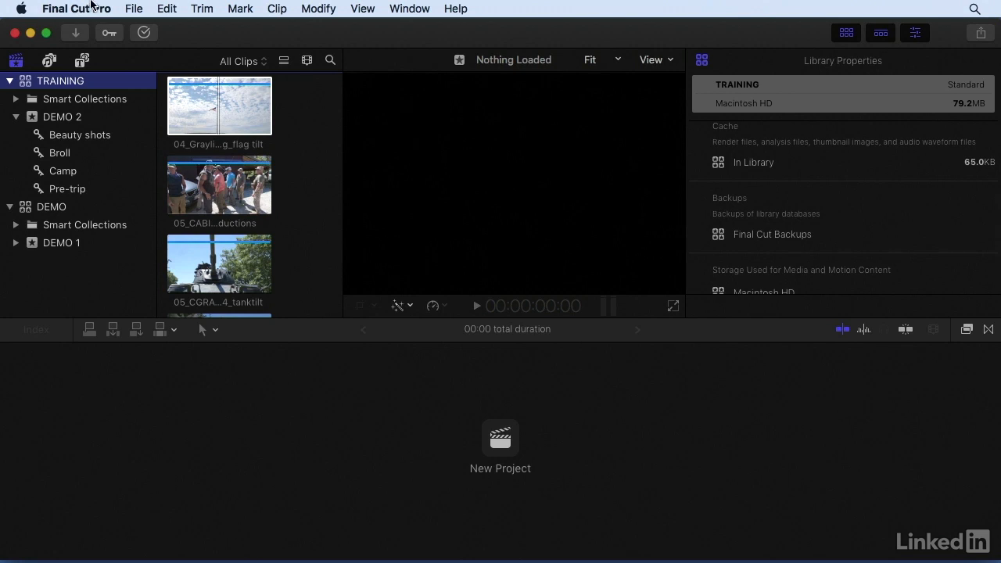
click(130, 8)
mouse_move(139, 53)
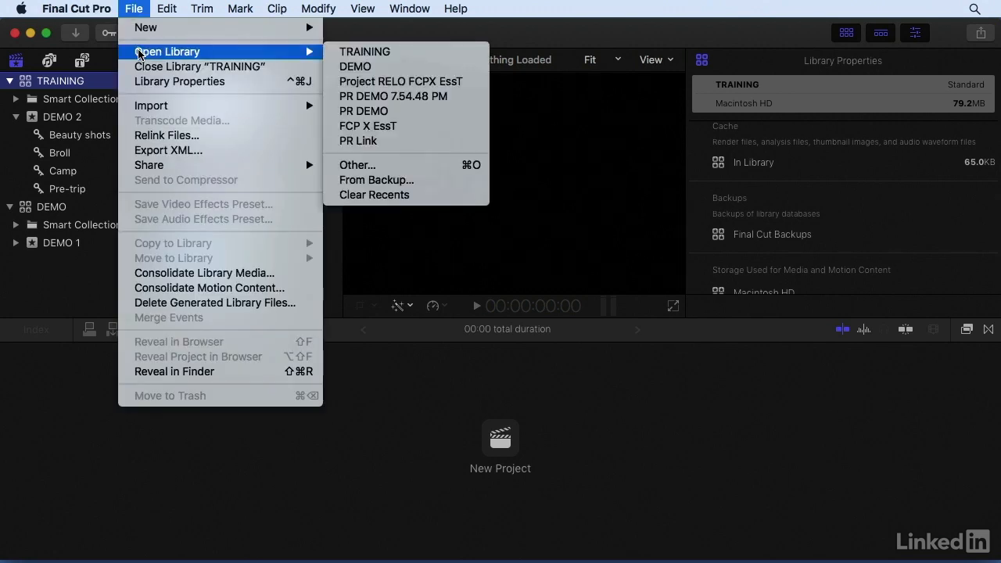
click(419, 179)
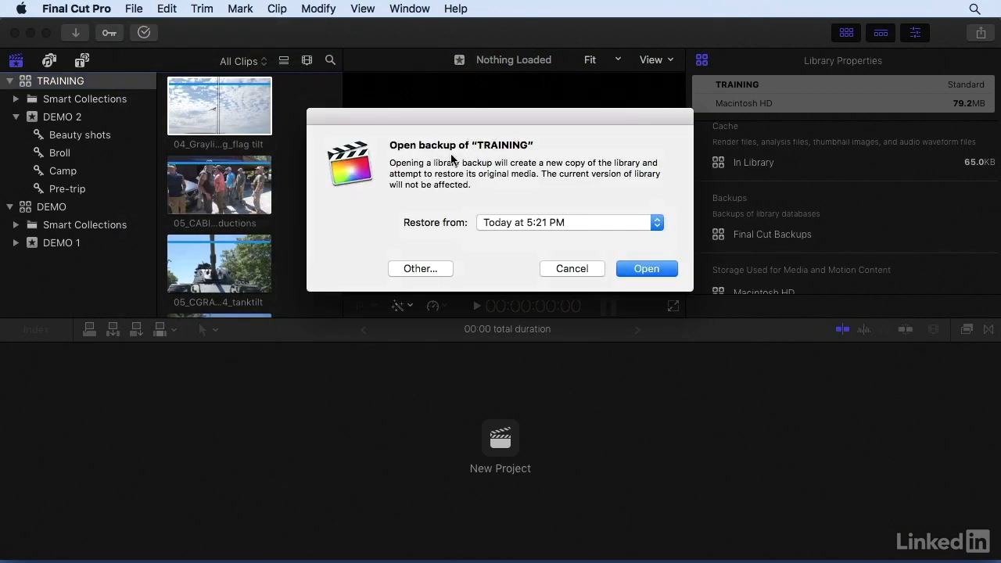
click(569, 222)
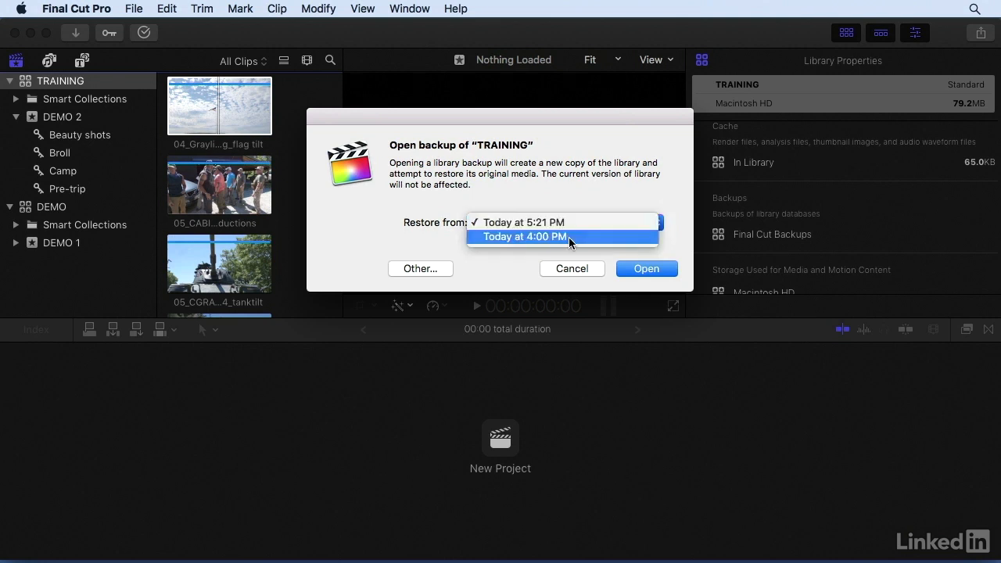
click(547, 202)
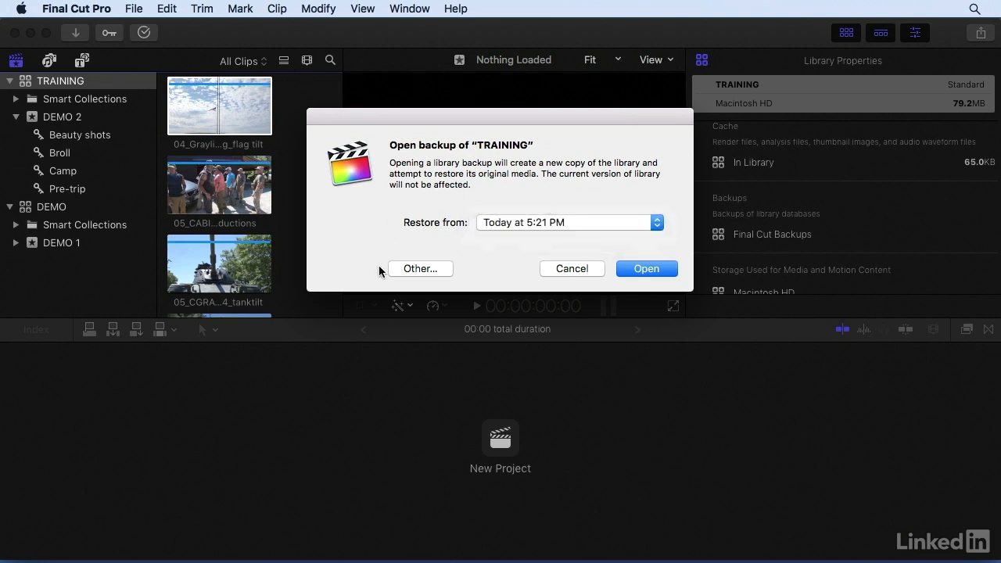
Step: Open the 20160918_2214_CDT backup from the Project RELO FCPX EssT folder in Final Cut Backups
click(420, 268)
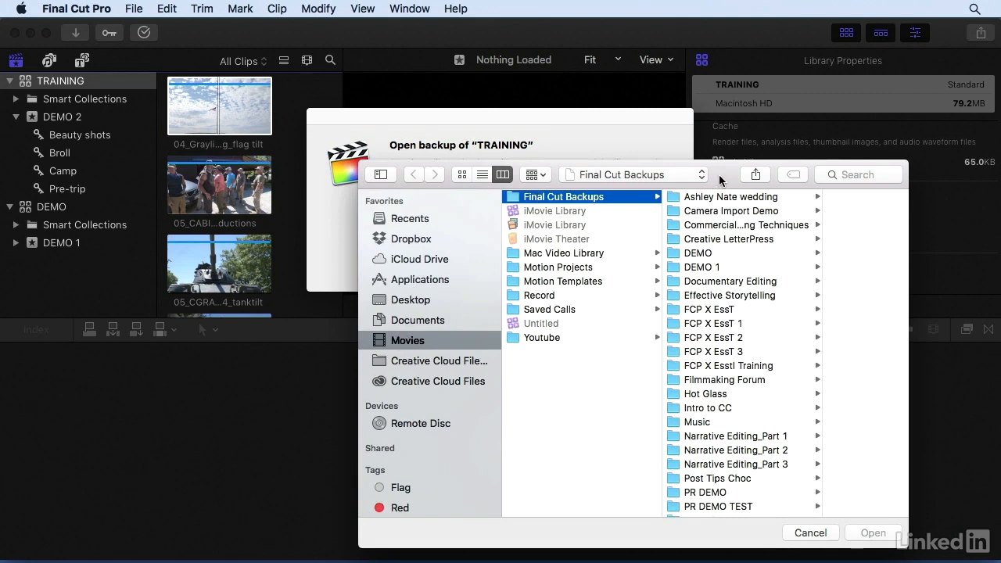
drag(720, 177, 591, 102)
scroll(592, 156, down, 6)
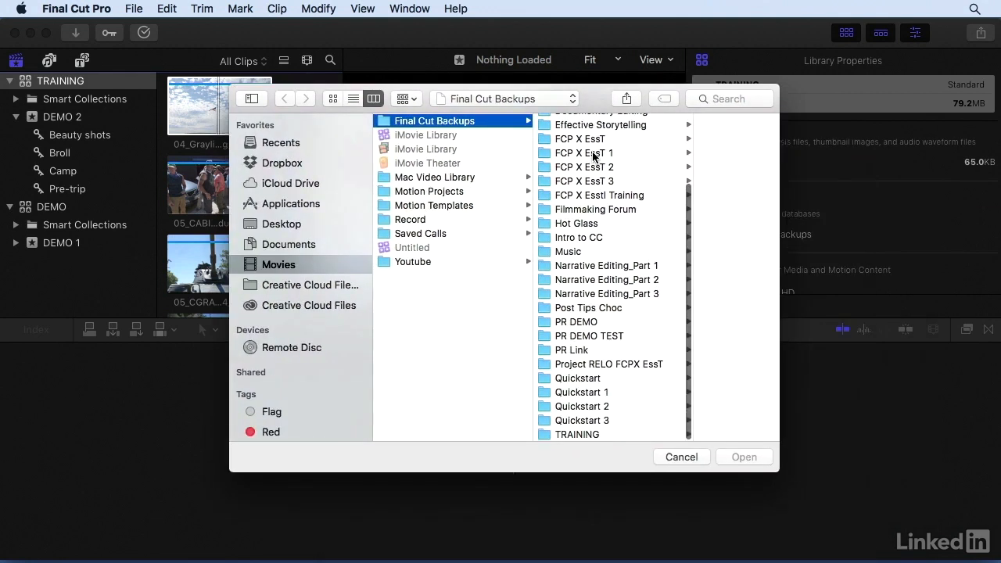
scroll(657, 336, down, 1)
click(607, 363)
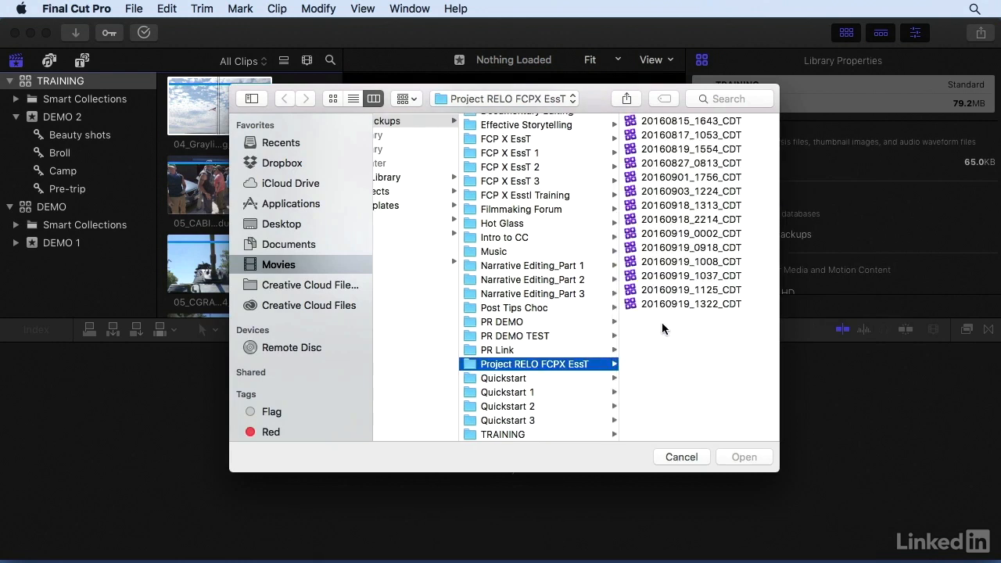
click(670, 304)
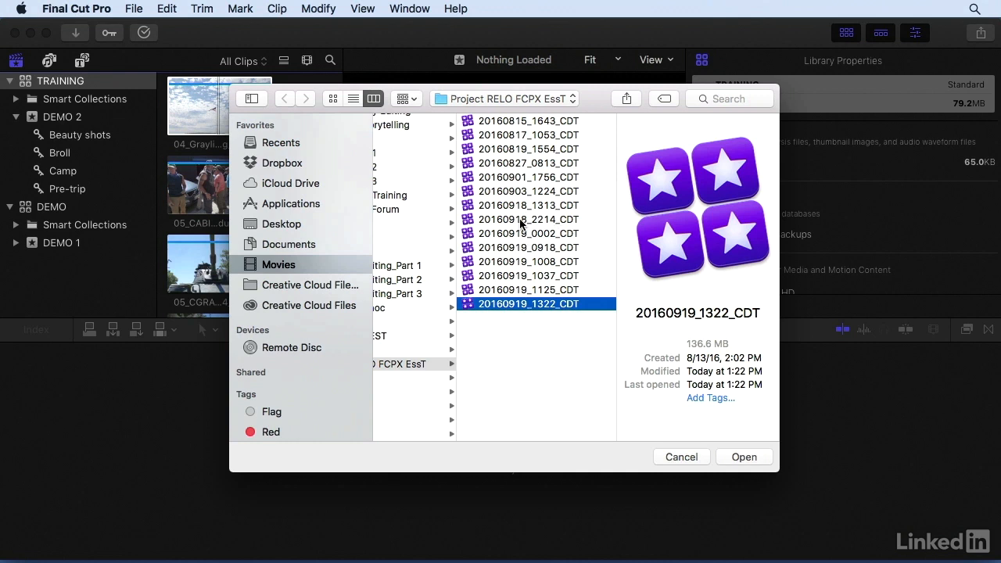
click(524, 220)
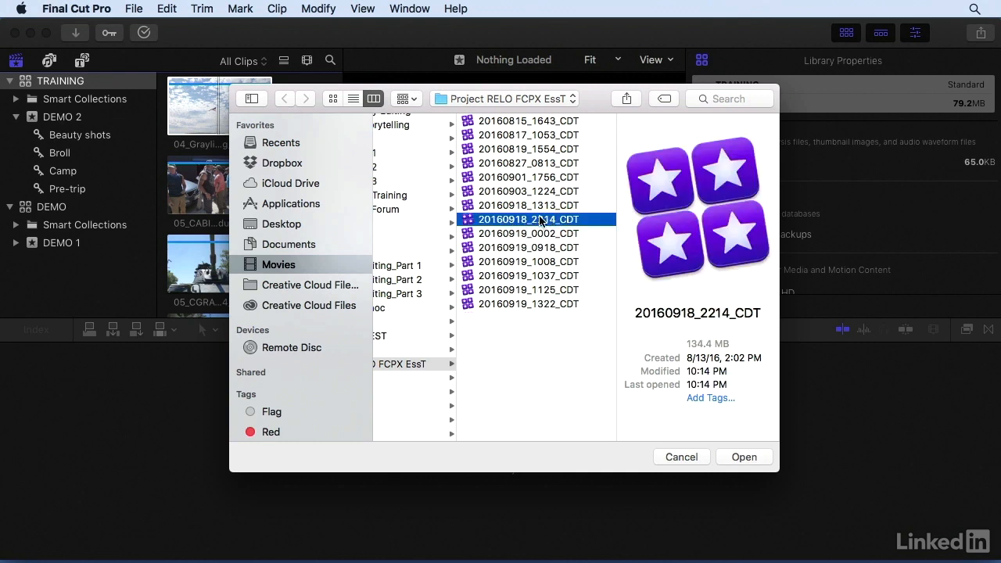
click(735, 461)
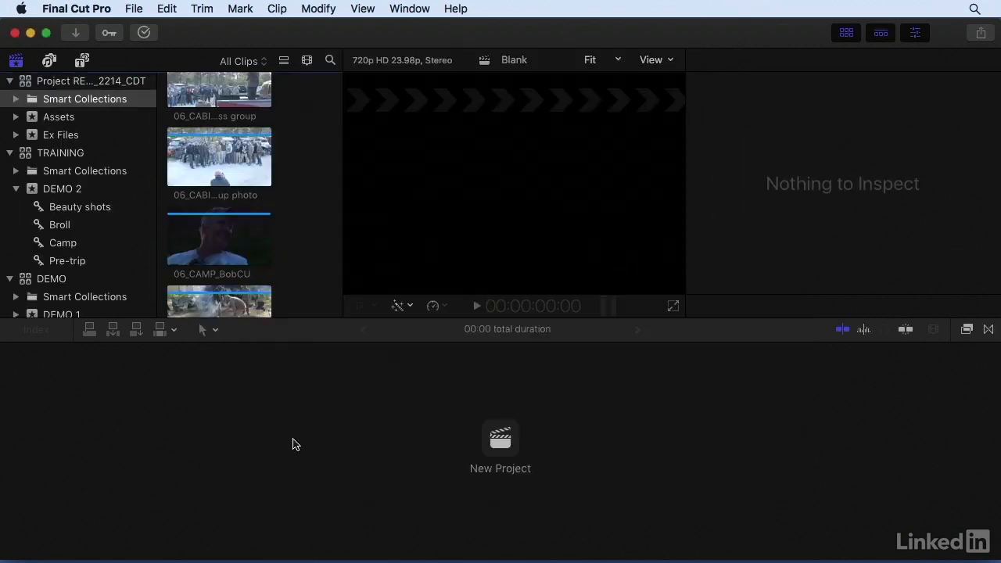
Step: Collapse the TRAINING and DEMO libraries, select the restored Project RELO library, and widen the sidebar to show its full name
click(9, 153)
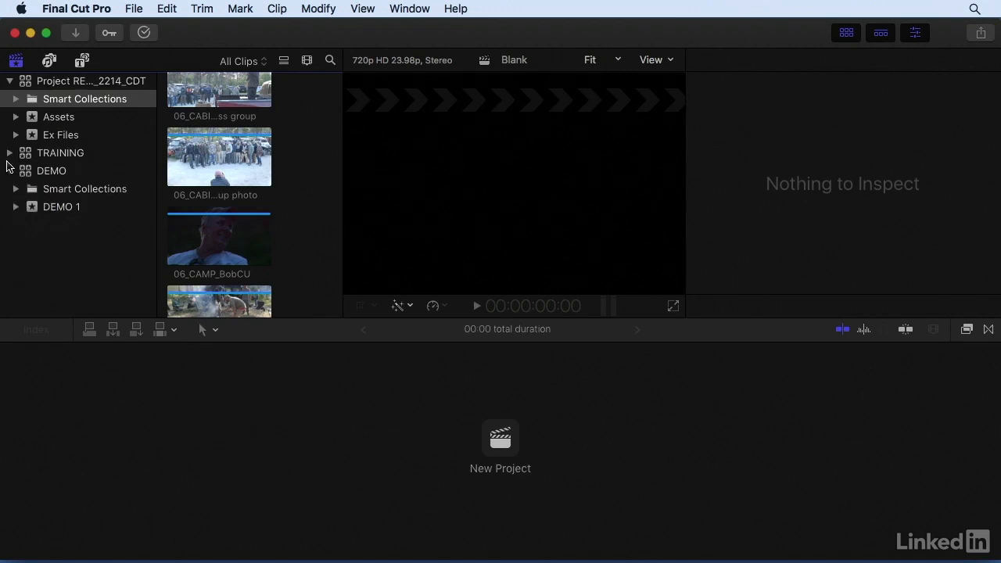
click(9, 171)
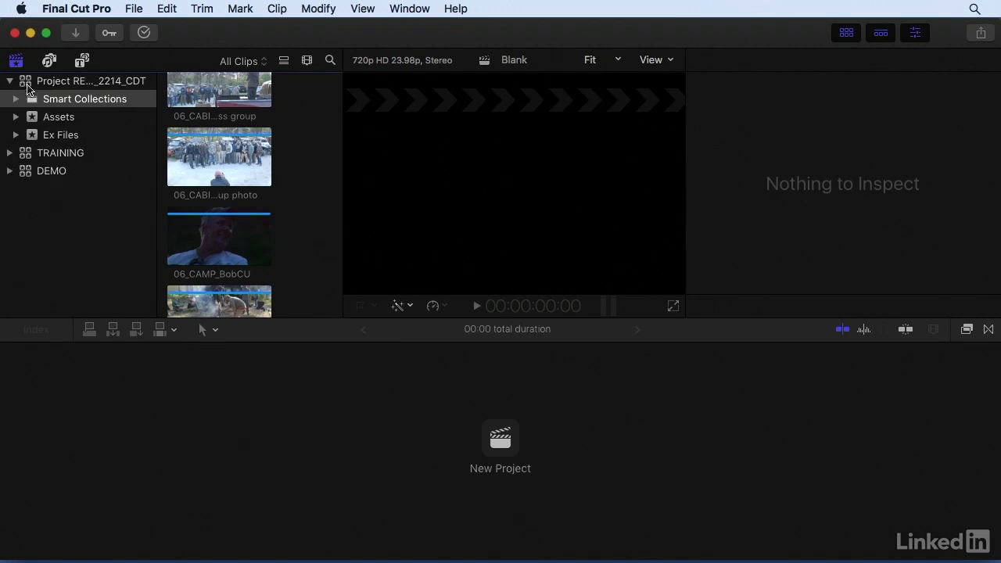
click(26, 87)
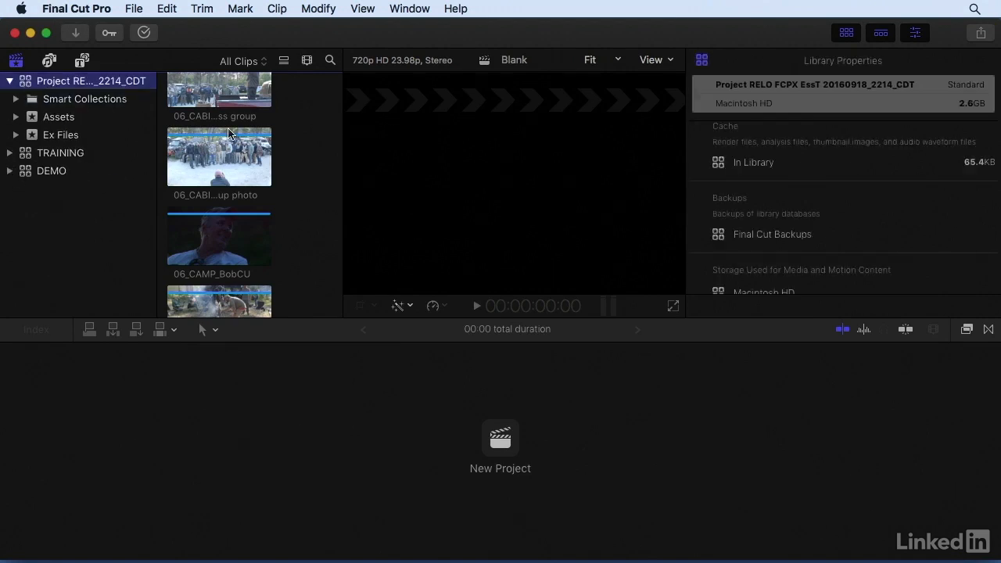
drag(154, 112, 210, 112)
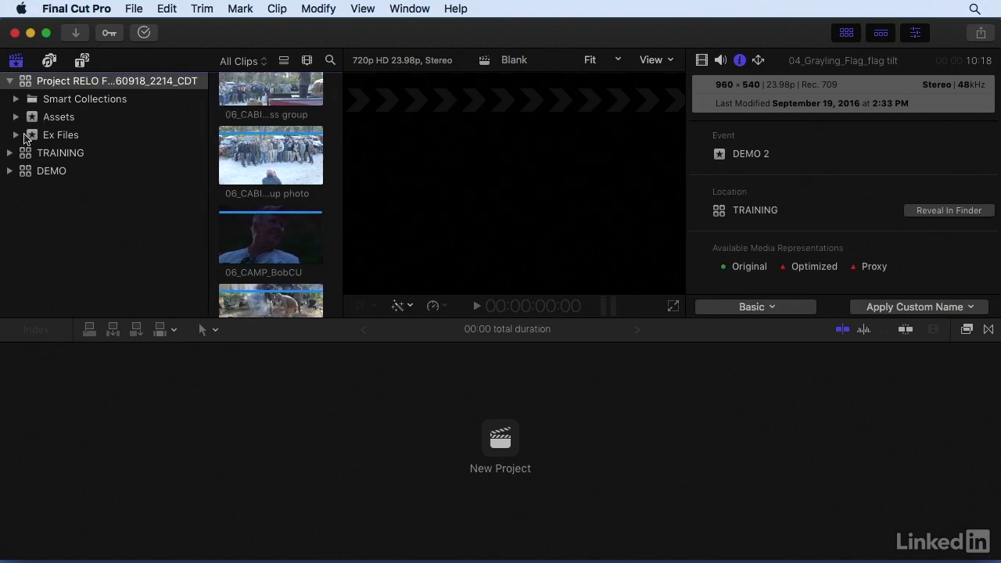
Step: Expand Chapter 10 in the restored library's Ex Files event and select the Templates project in collection 10.4
click(28, 139)
scroll(28, 156, down, 4)
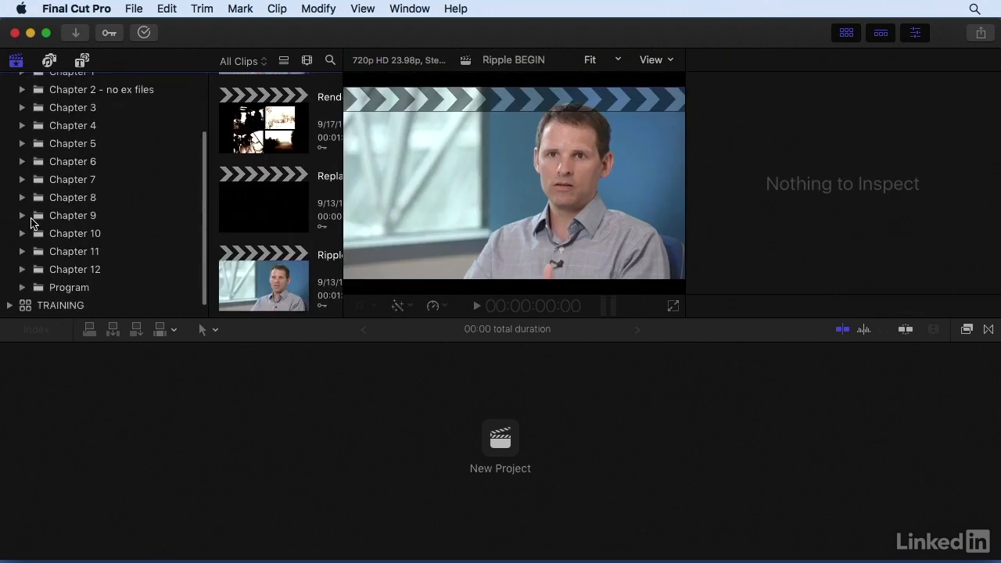
click(23, 233)
click(66, 252)
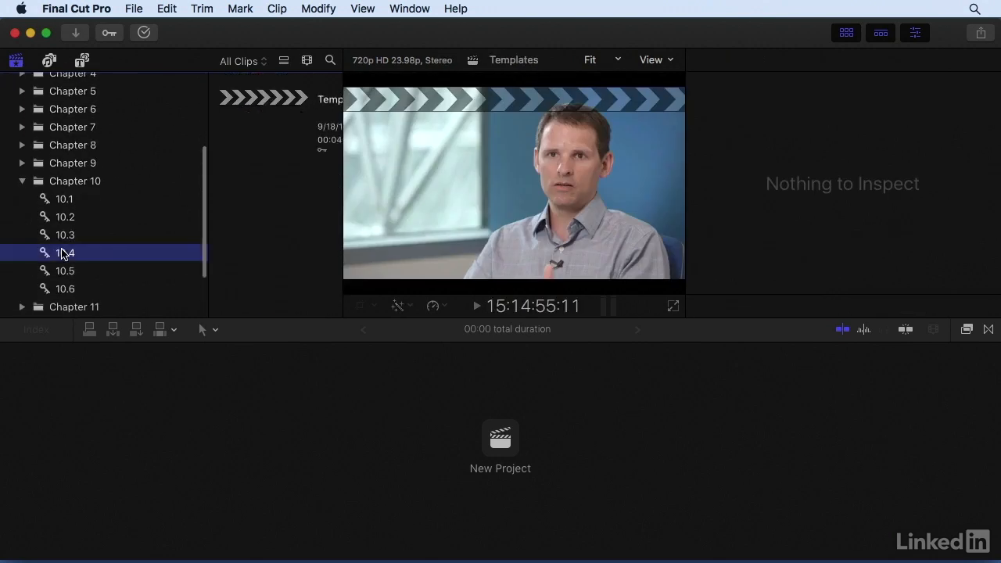
click(230, 119)
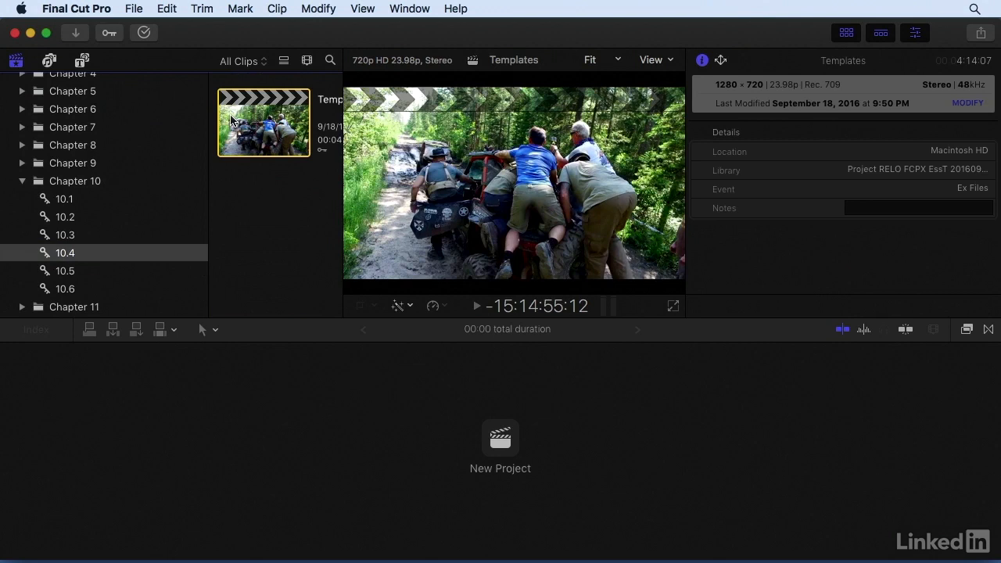